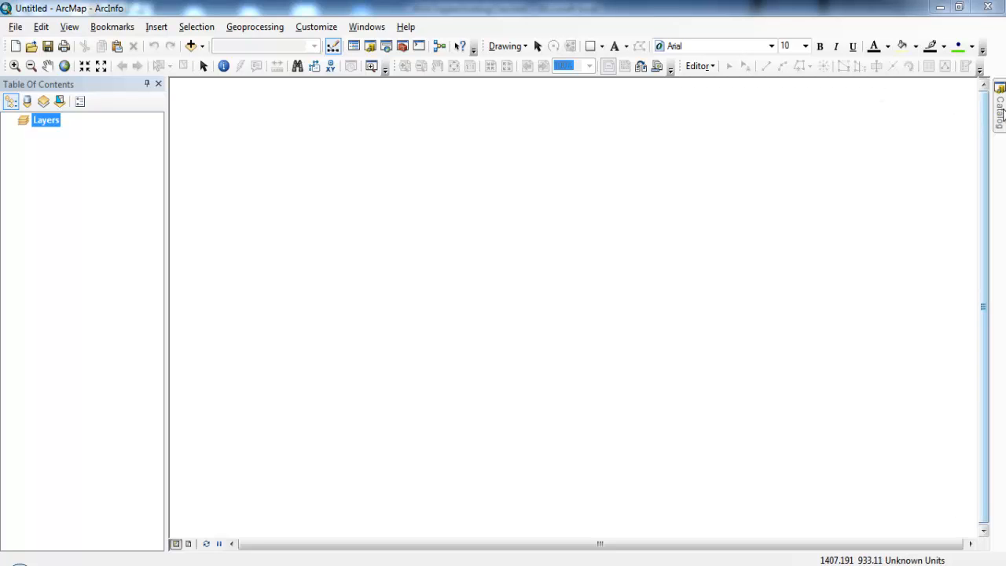
# Keep the Catalog docked open and expand the C:\ESRIPress\GIST1 folder connection down to the chapter folders in MyAssignments
pyautogui.moveTo(996, 114)
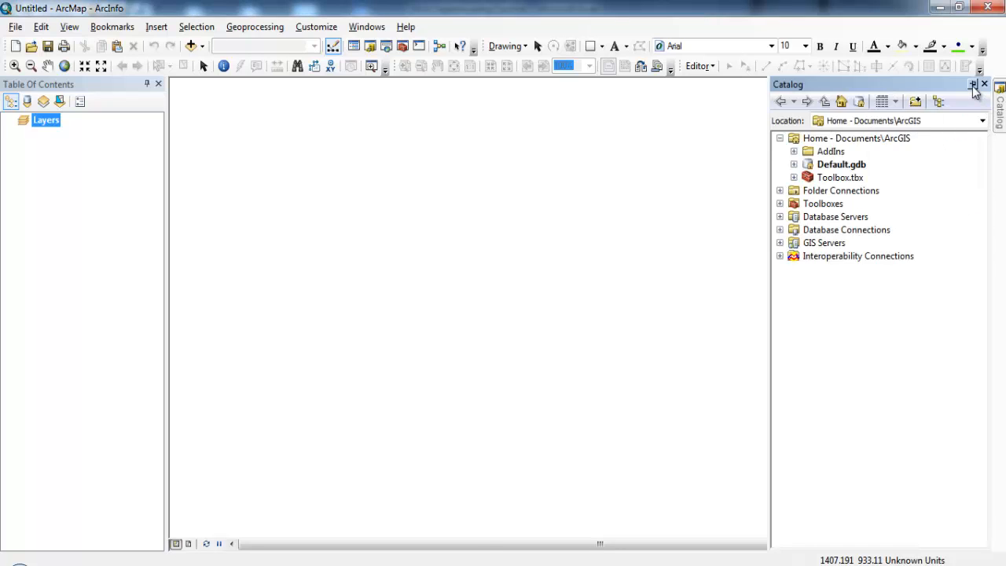
pyautogui.click(973, 83)
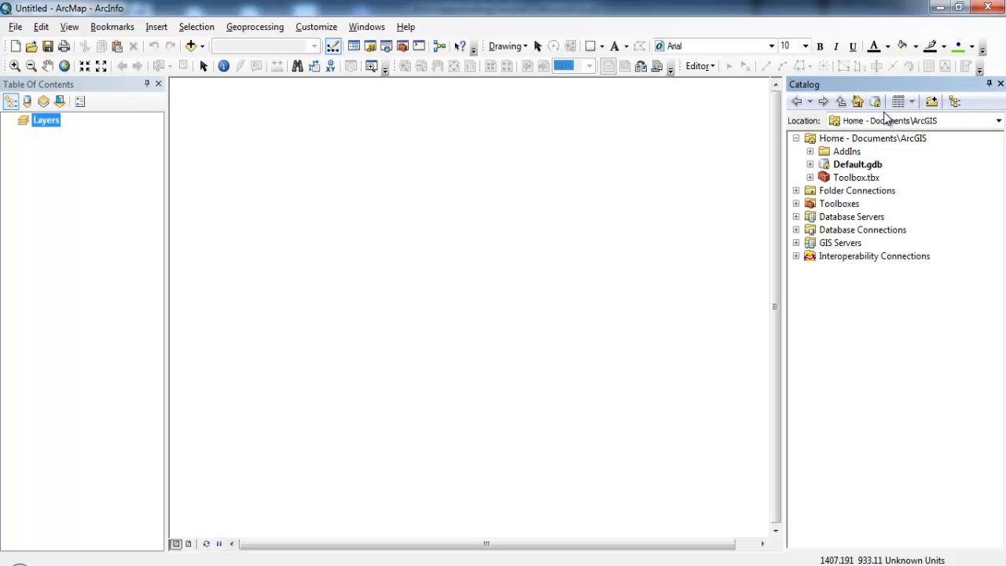
pyautogui.click(795, 191)
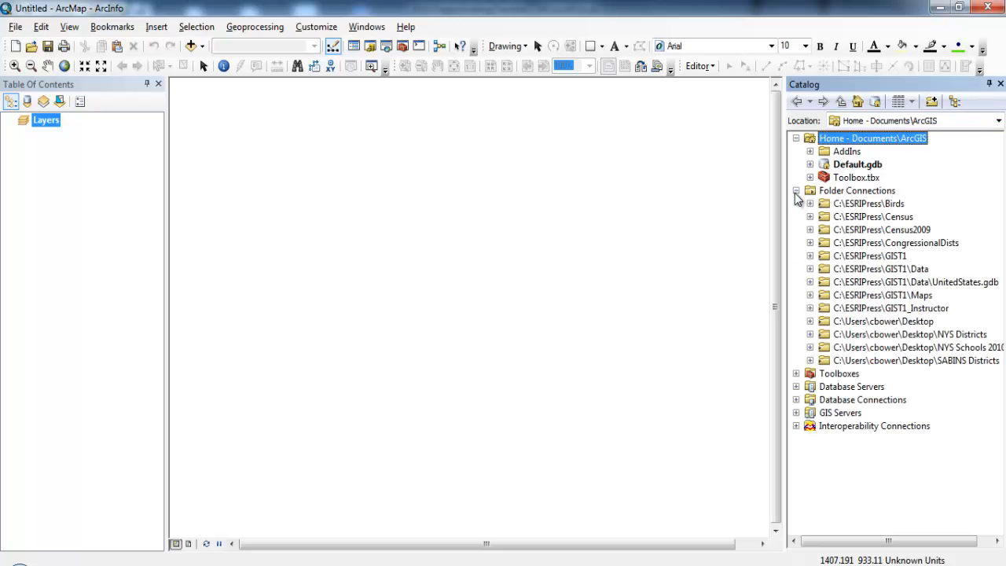
pyautogui.click(894, 269)
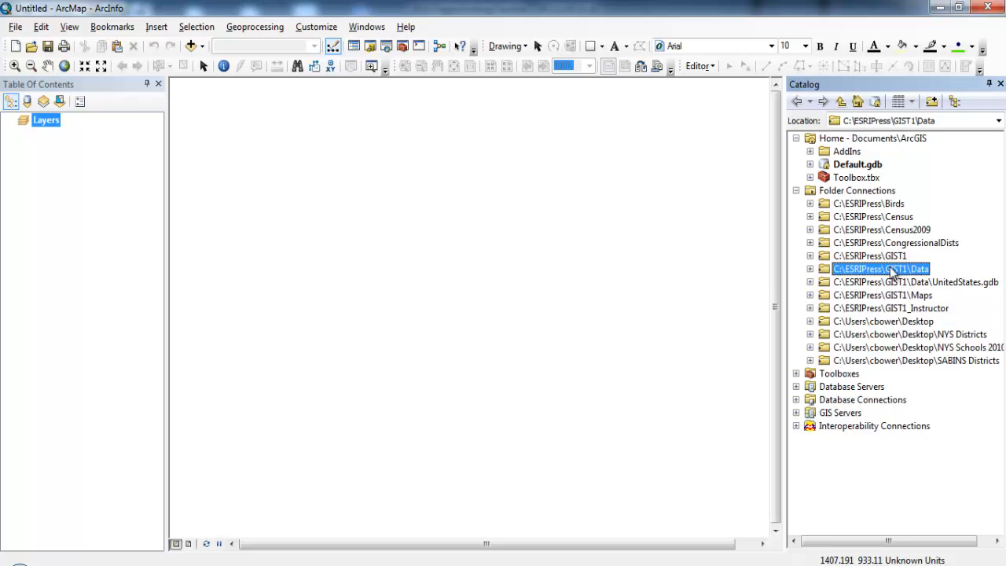
pyautogui.click(810, 268)
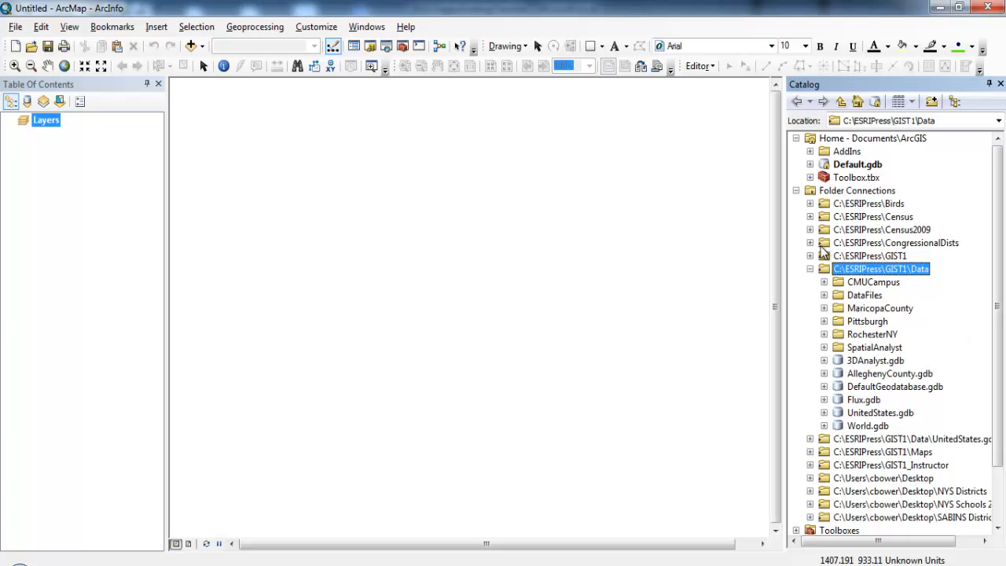
pyautogui.click(811, 269)
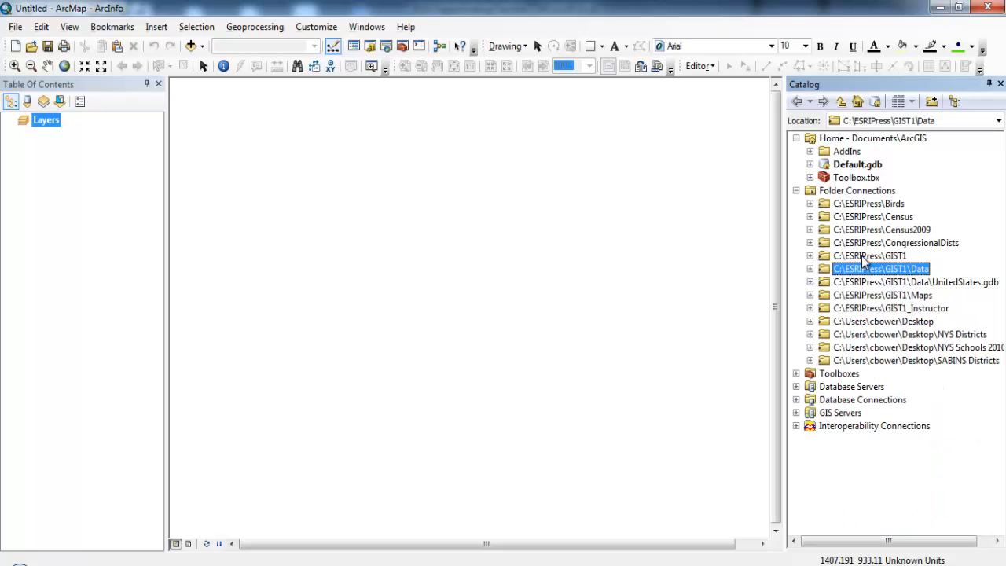
pyautogui.click(865, 256)
pyautogui.click(809, 256)
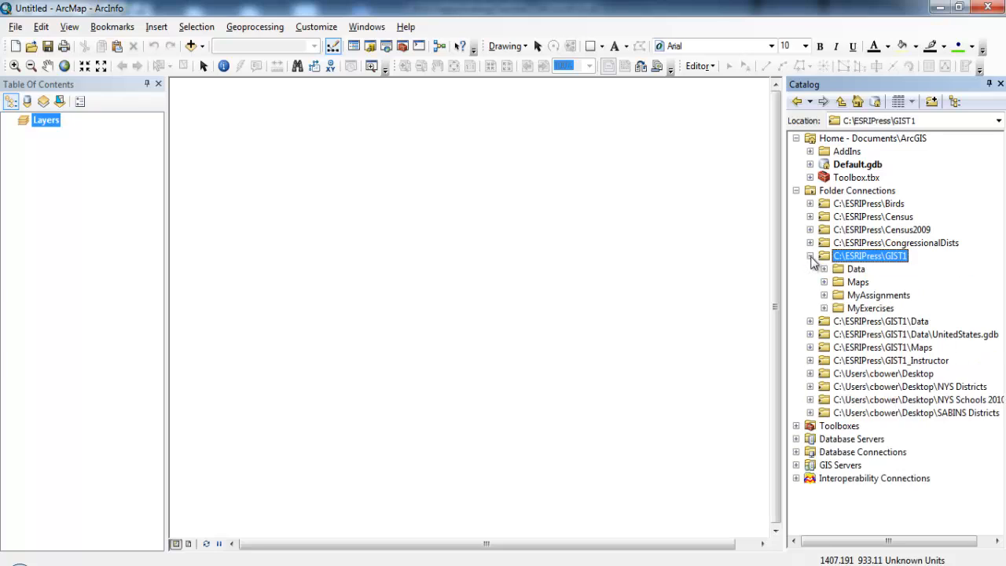
pyautogui.click(836, 297)
pyautogui.click(822, 295)
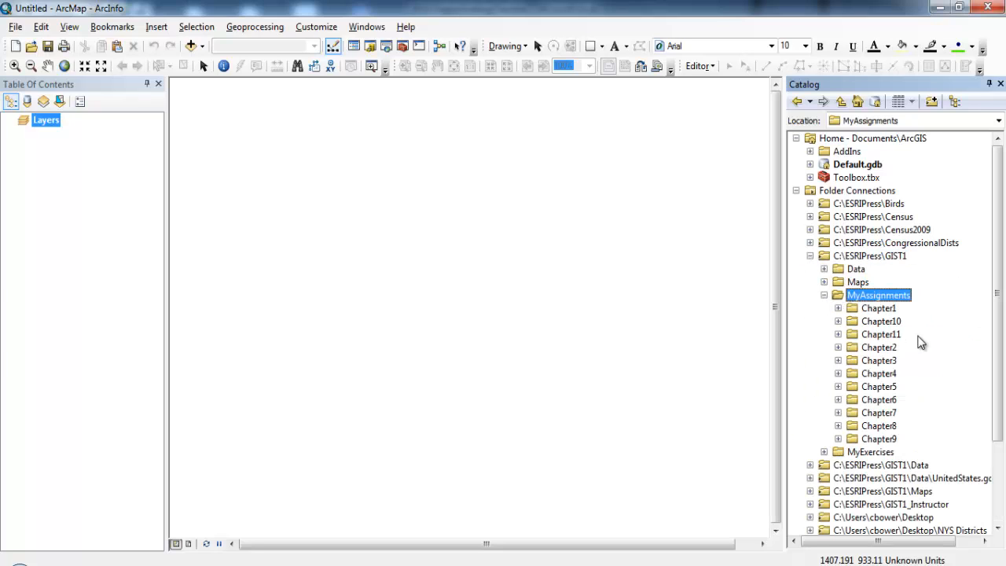
# Create a file geodatabase in the Chapter4 folder, named with the author's surname followed by "4-2 2014"
pyautogui.click(872, 374)
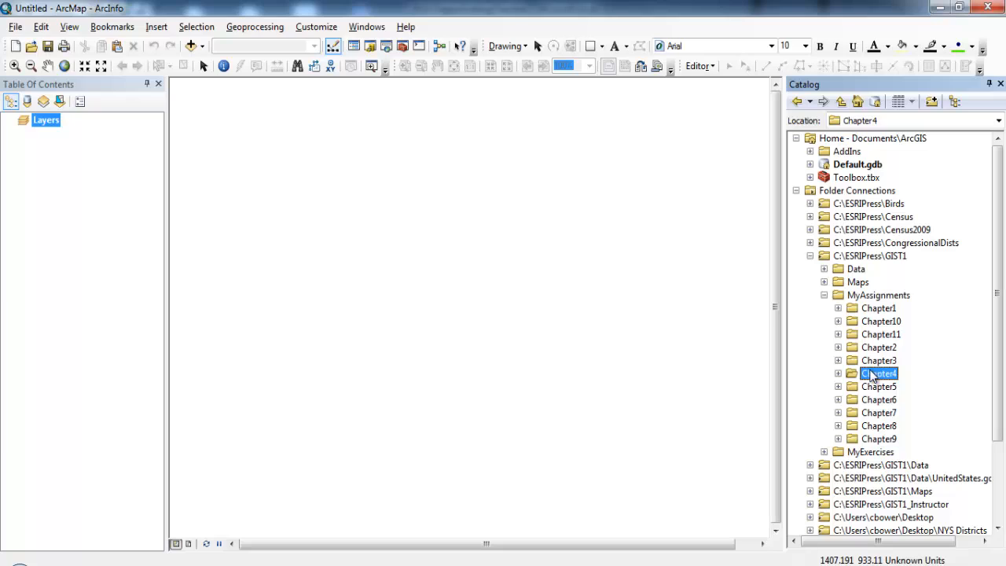
pyautogui.rightClick(872, 375)
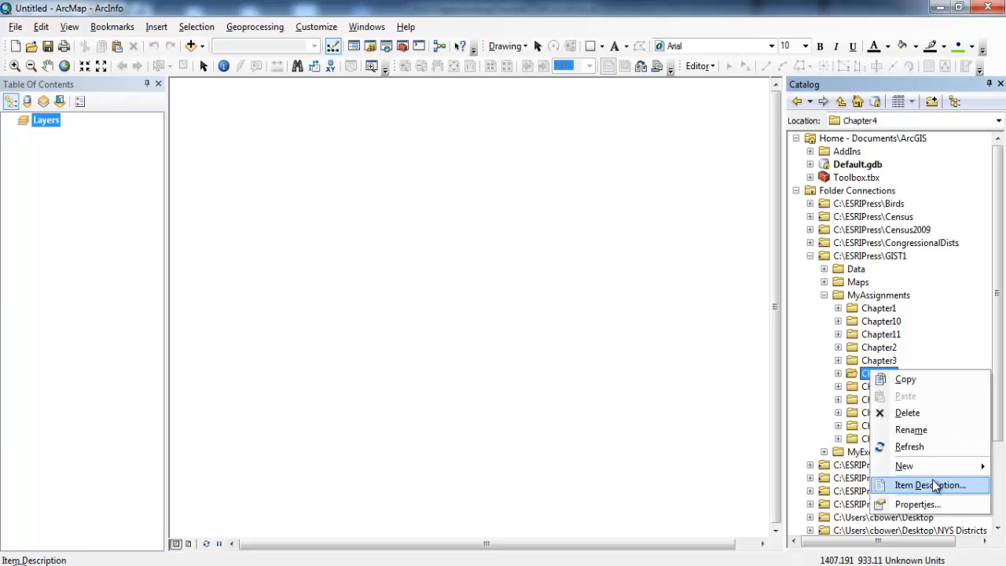
pyautogui.moveTo(932, 467)
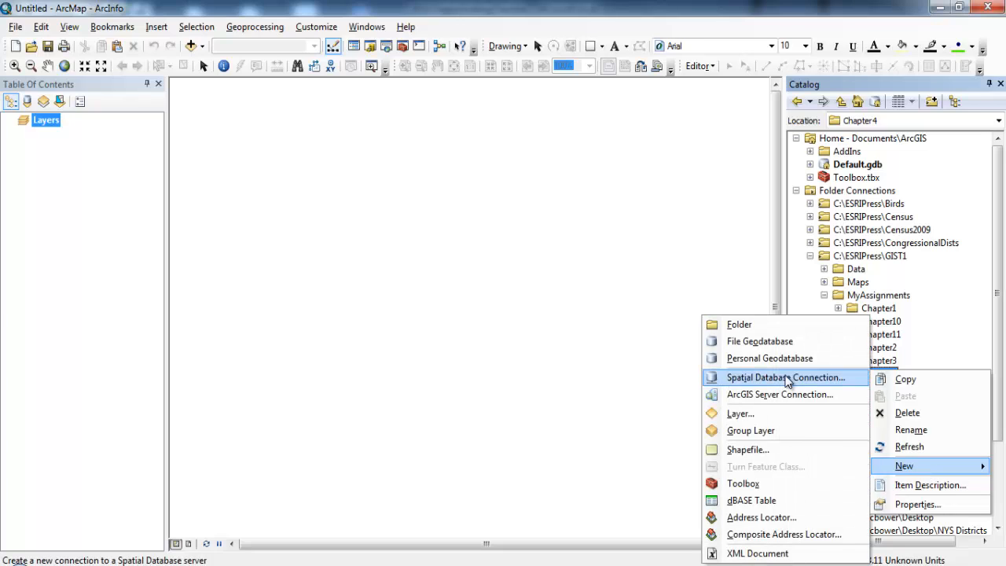
pyautogui.click(785, 342)
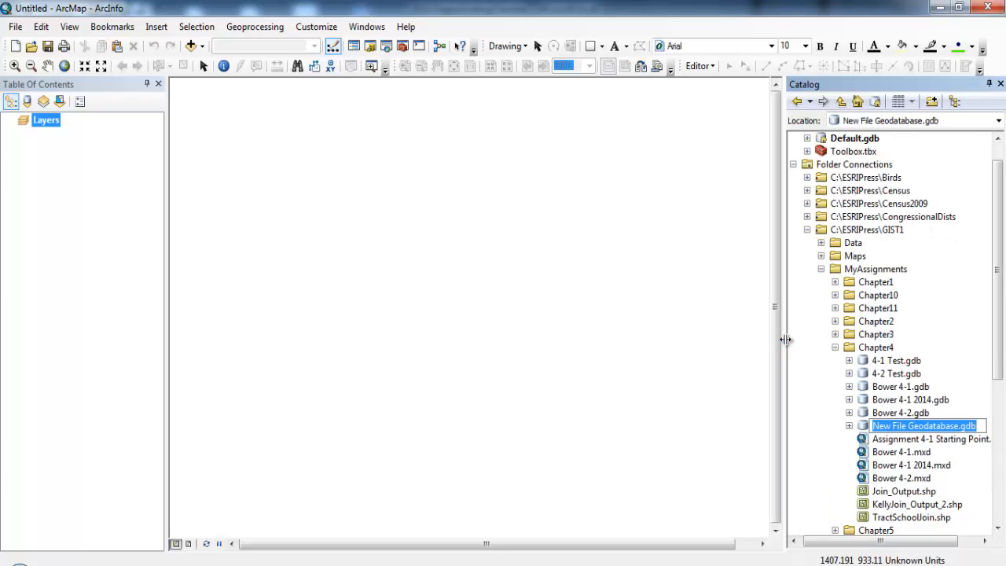
pyautogui.write('Bower ')
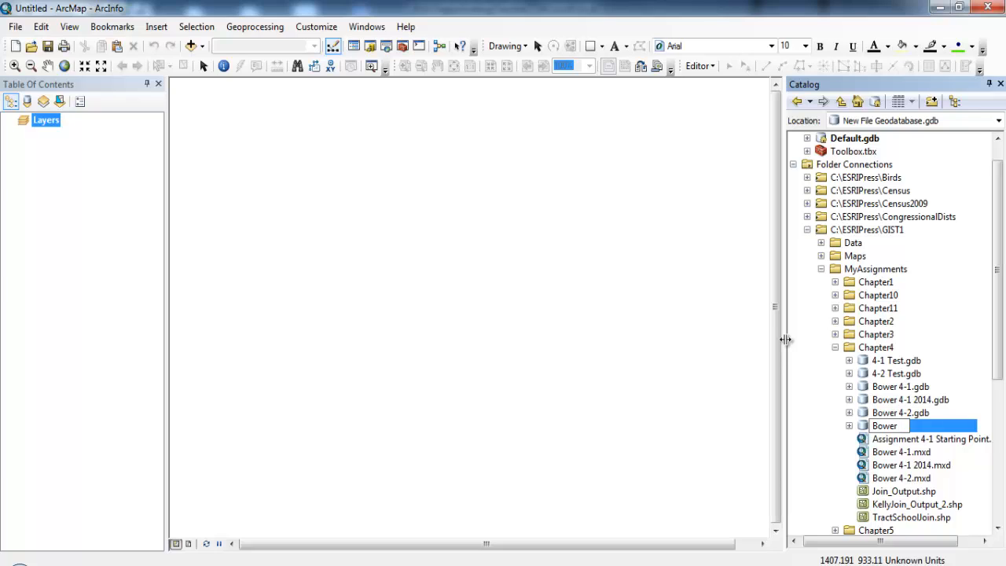
pyautogui.write('4-2 2014')
pyautogui.press('Return')
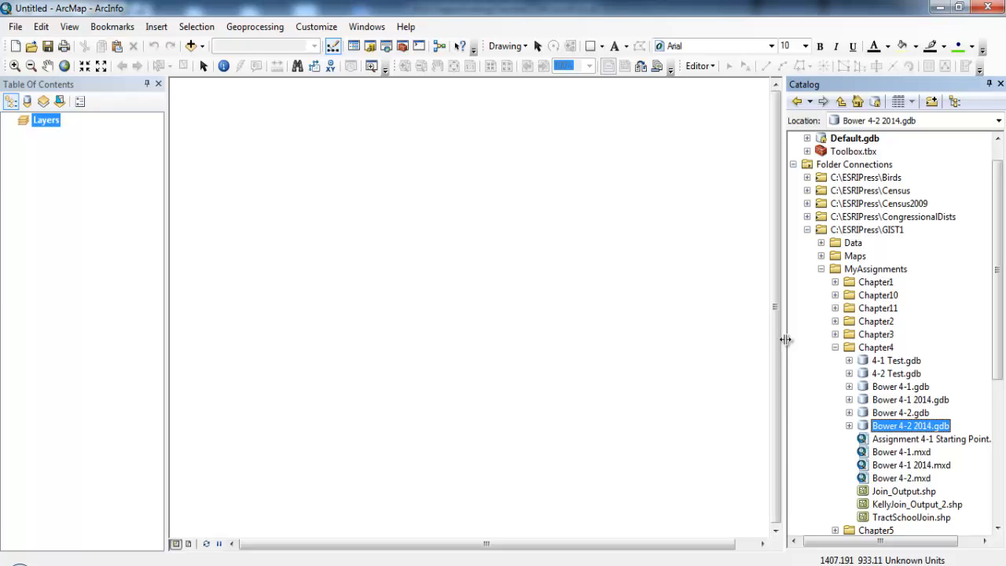
# Start a multiple feature class import into the new 4-2 2014 geodatabase and browse for input features in C:\ESRIPress\GIST1\Data\DataFiles
pyautogui.rightClick(898, 428)
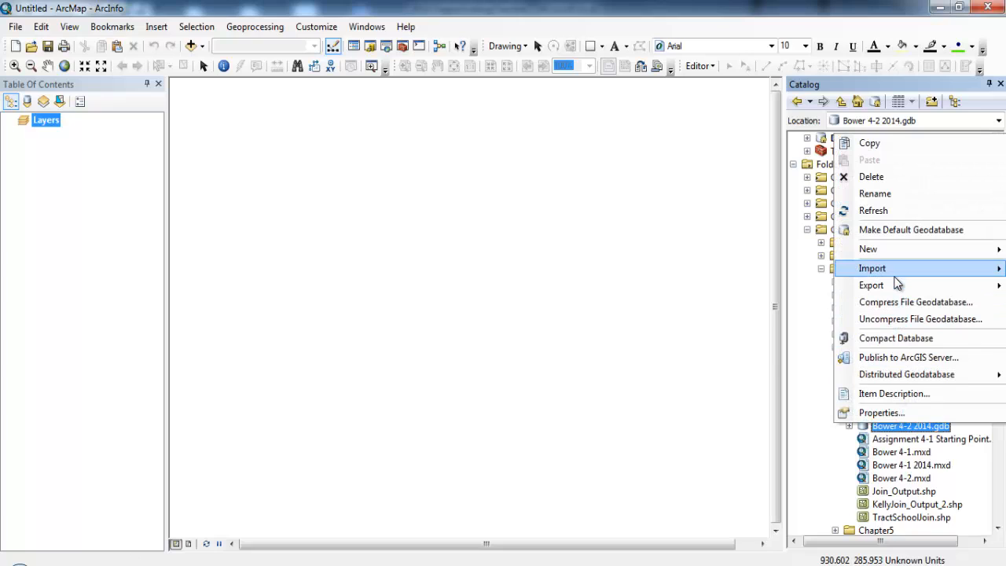
pyautogui.moveTo(894, 277)
pyautogui.click(766, 293)
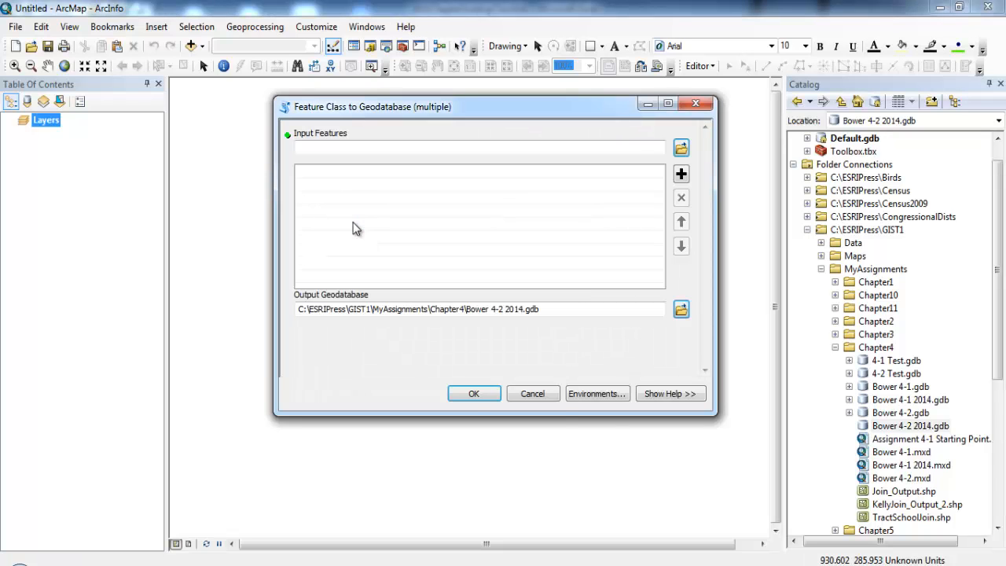
pyautogui.click(682, 148)
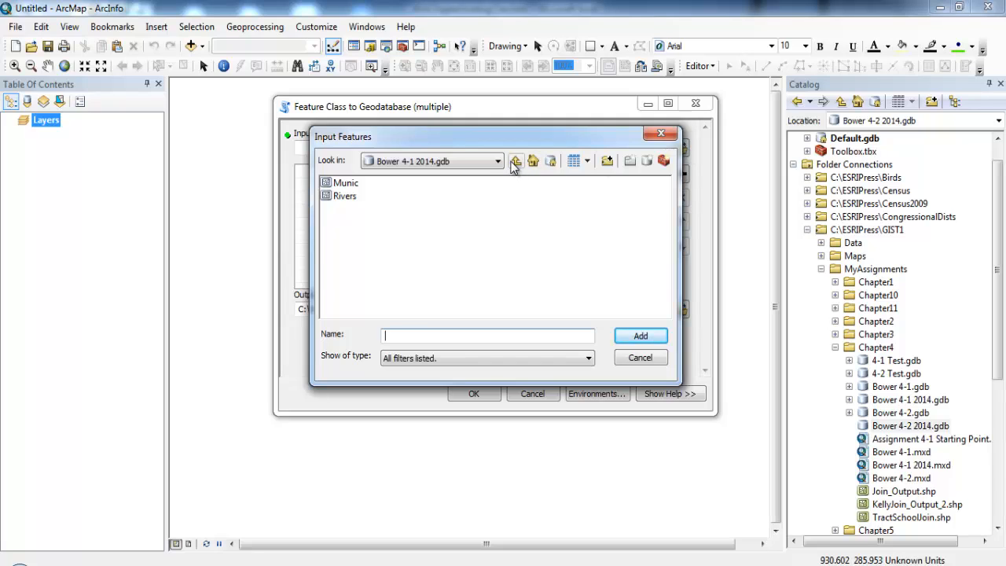
pyautogui.click(516, 161)
pyautogui.click(515, 162)
pyautogui.click(515, 162)
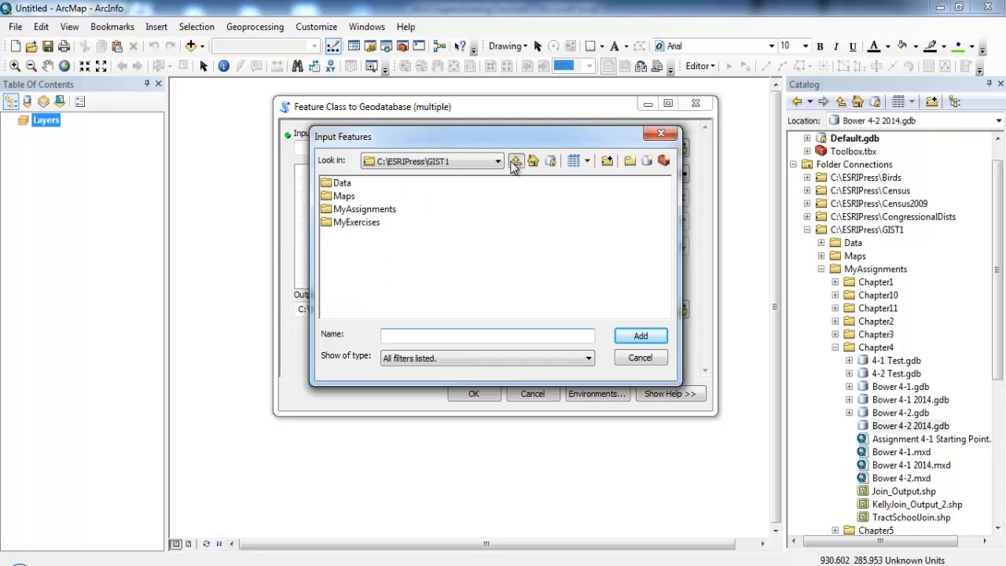
pyautogui.click(514, 162)
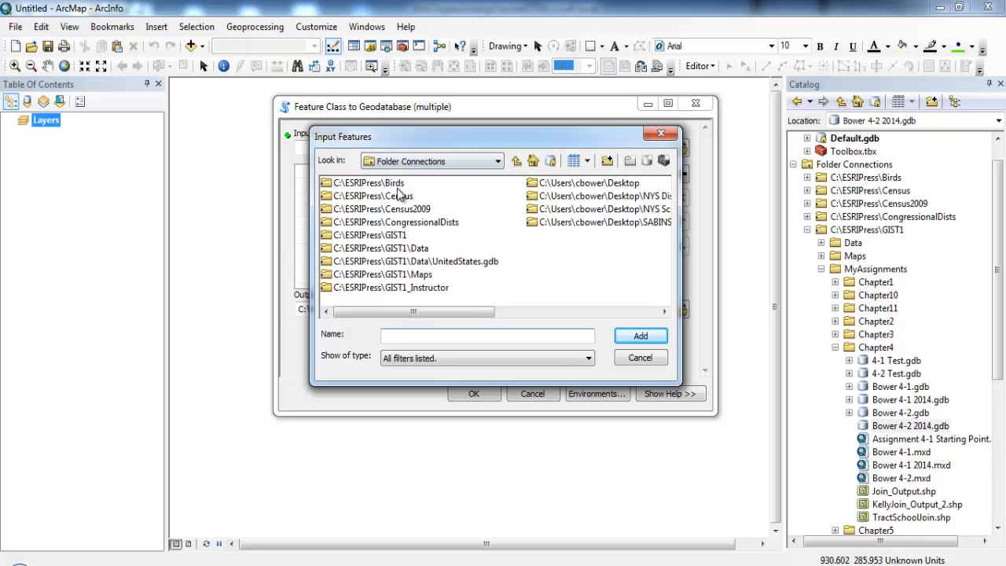
pyautogui.doubleClick(408, 249)
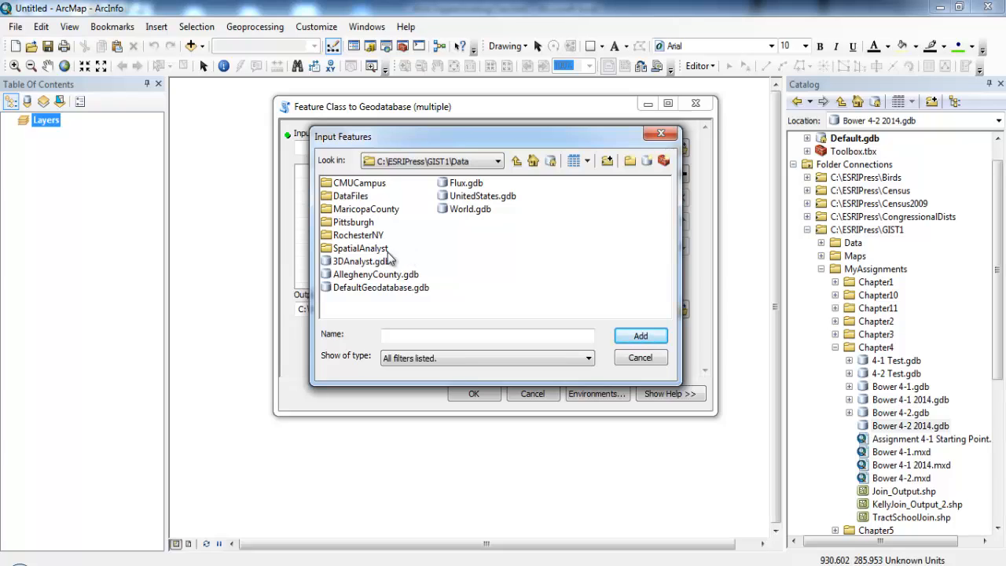
pyautogui.click(357, 201)
pyautogui.doubleClick(358, 201)
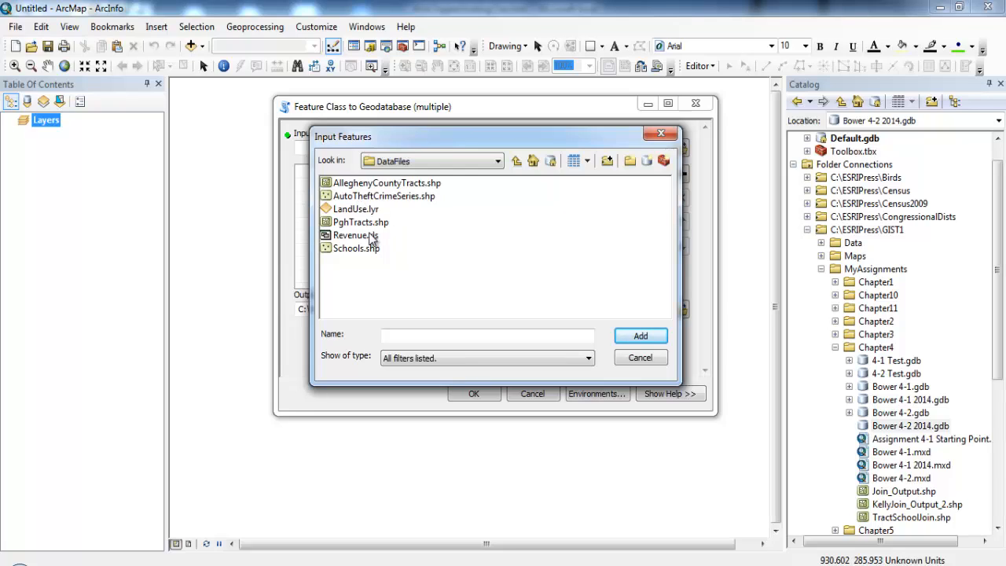
# Add PghTracts.shp and Schools.shp as the input features and run the import into the geodatabase
pyautogui.click(368, 224)
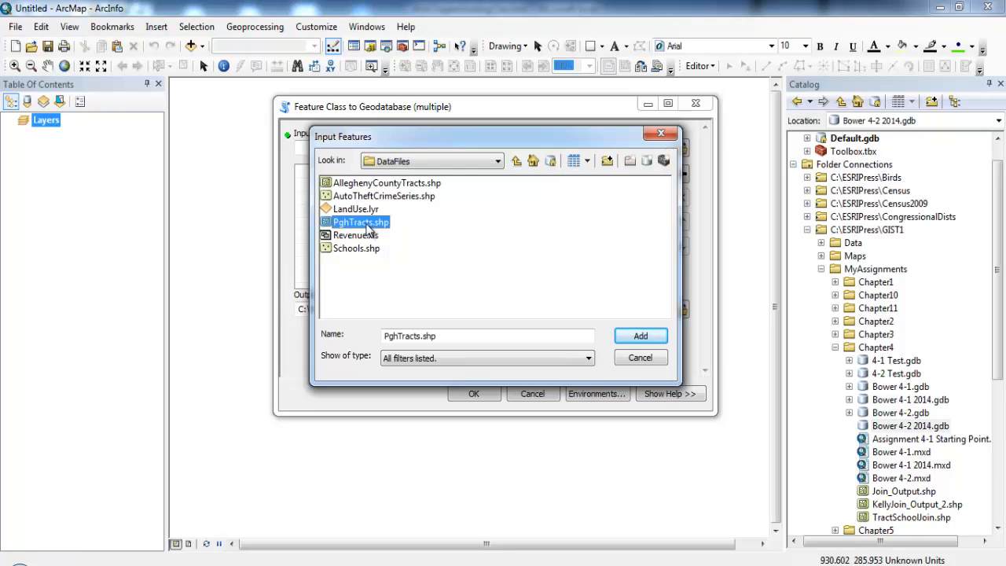
pyautogui.keyDown('ctrl'); pyautogui.click(358, 248); pyautogui.keyUp('ctrl')
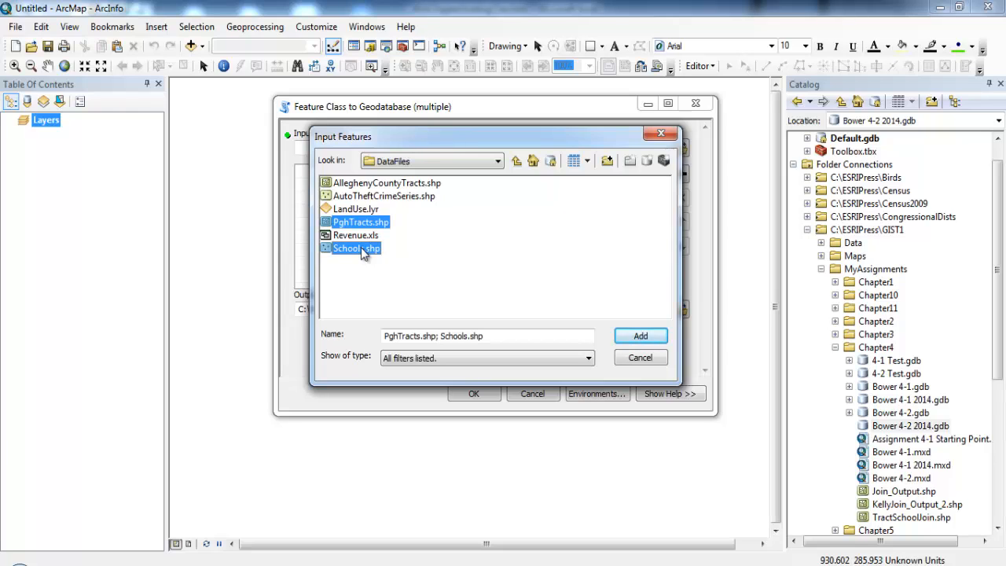
pyautogui.click(637, 336)
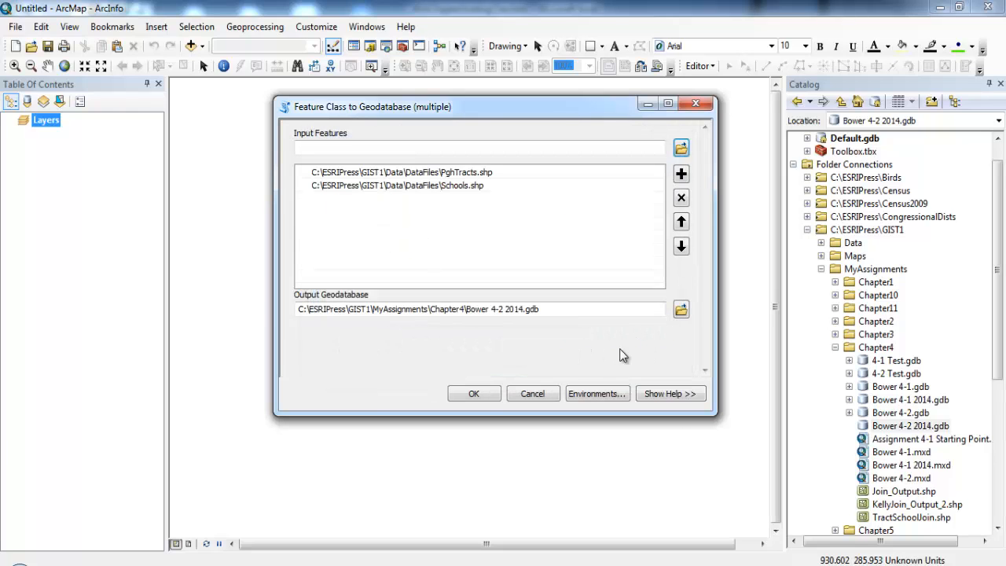
pyautogui.click(473, 397)
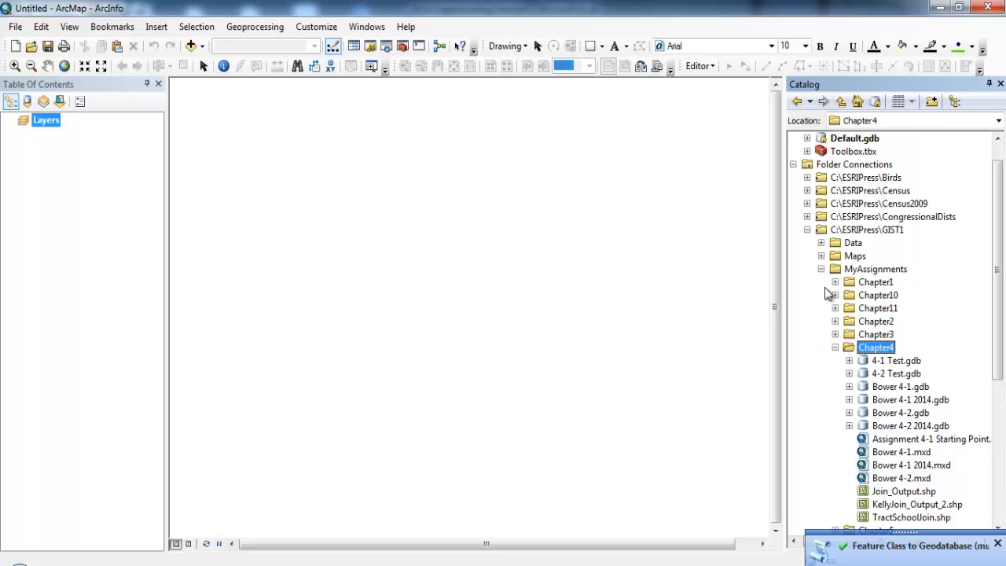
# Auto-hide the Catalog and add the PghTracts and Schools feature classes from Chapter4's 4-2 2014 geodatabase to the map
pyautogui.click(989, 84)
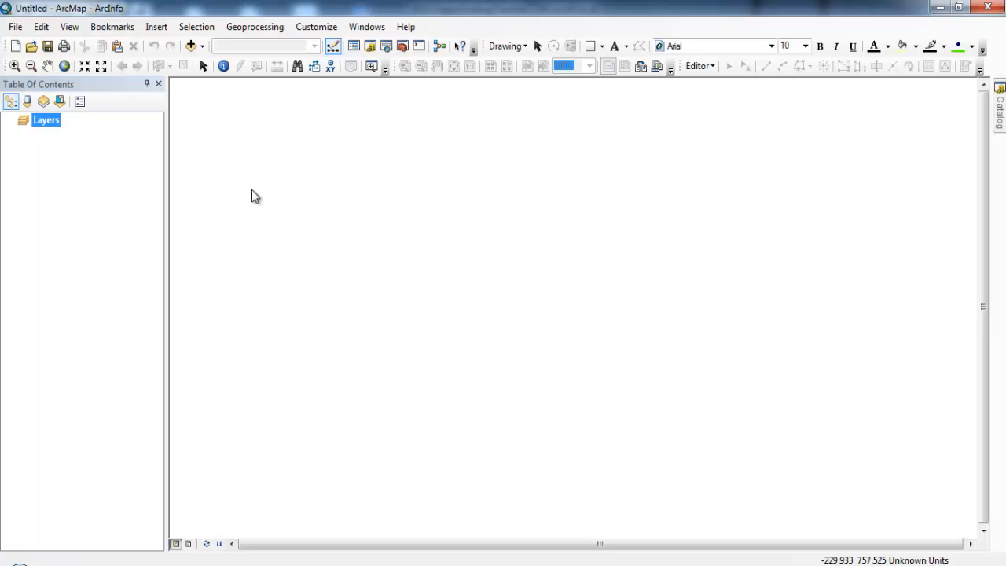
pyautogui.click(202, 47)
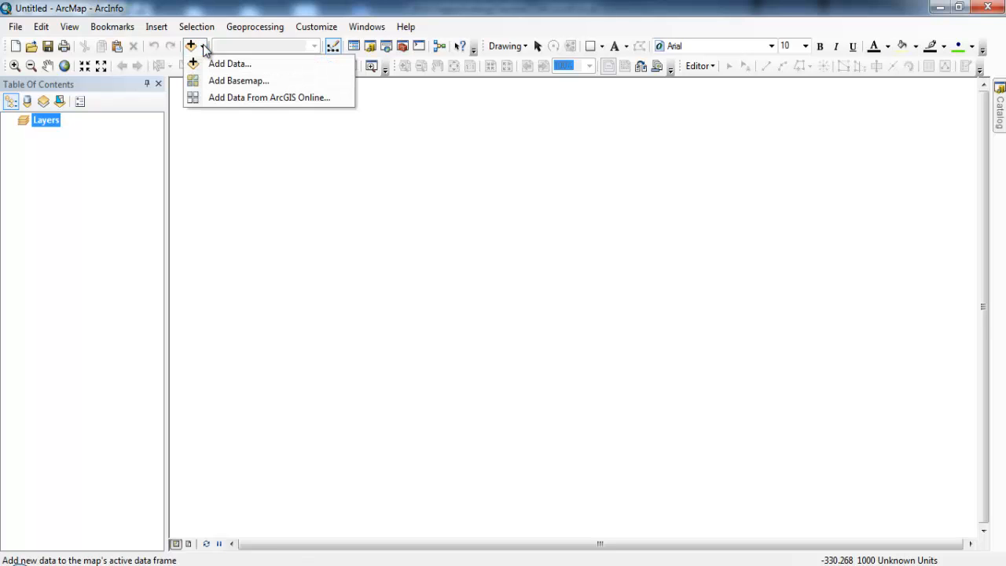
pyautogui.click(235, 68)
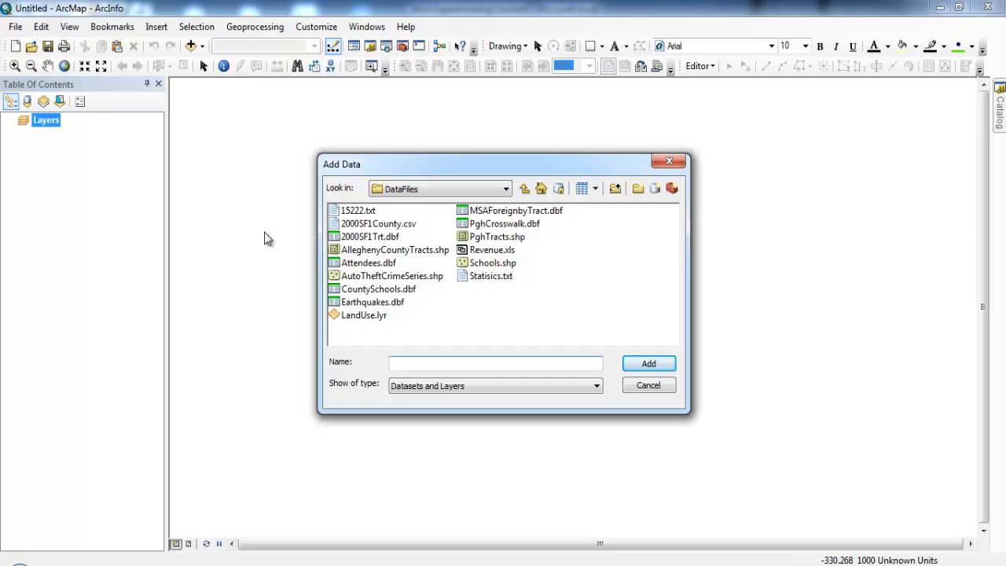
pyautogui.click(508, 190)
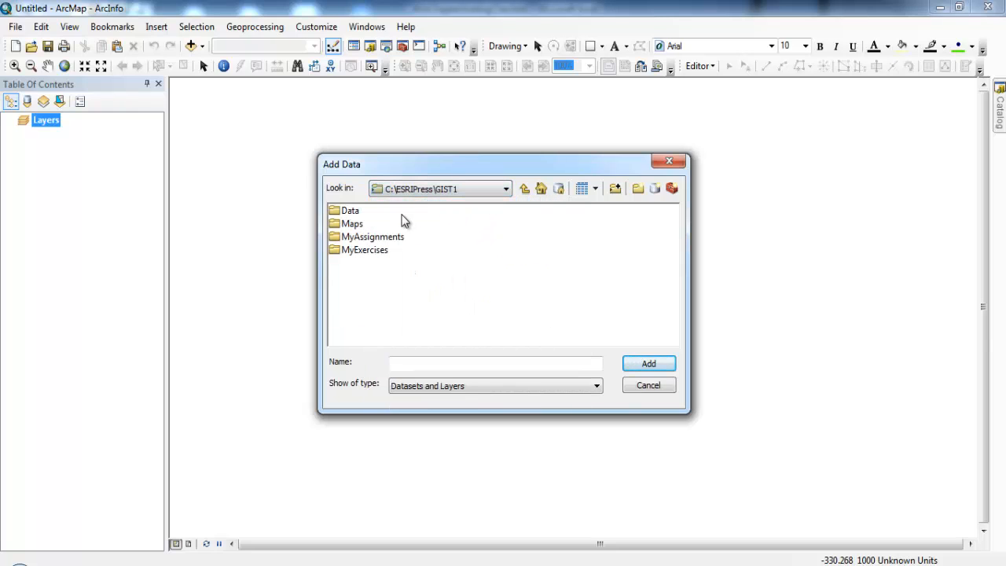
pyautogui.doubleClick(372, 237)
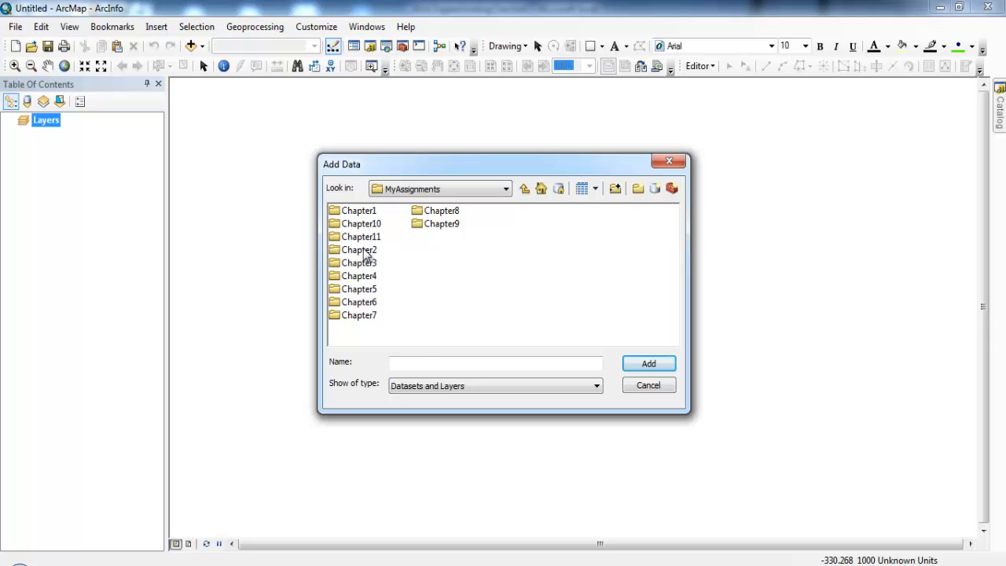
pyautogui.doubleClick(369, 275)
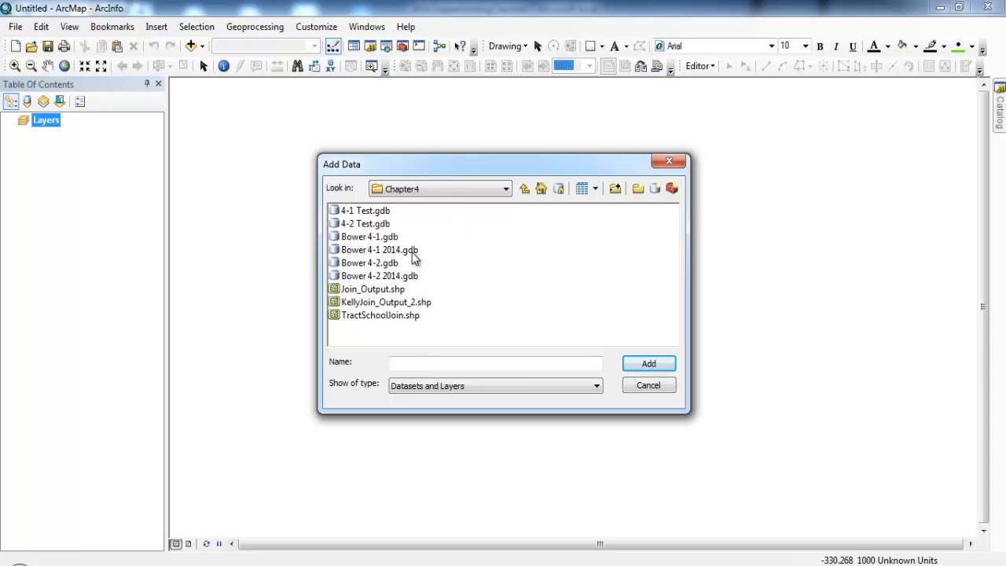
pyautogui.doubleClick(398, 276)
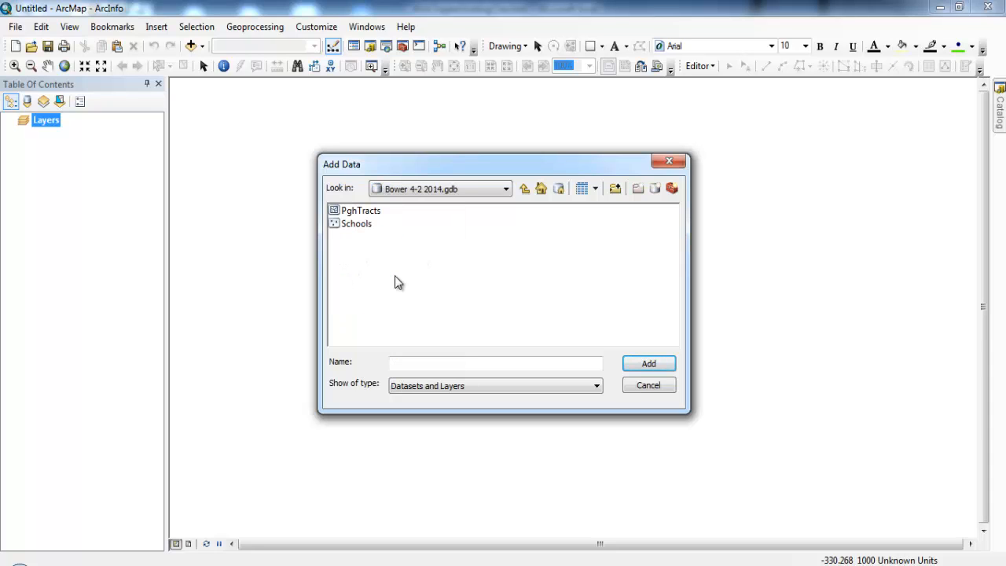
pyautogui.click(371, 210)
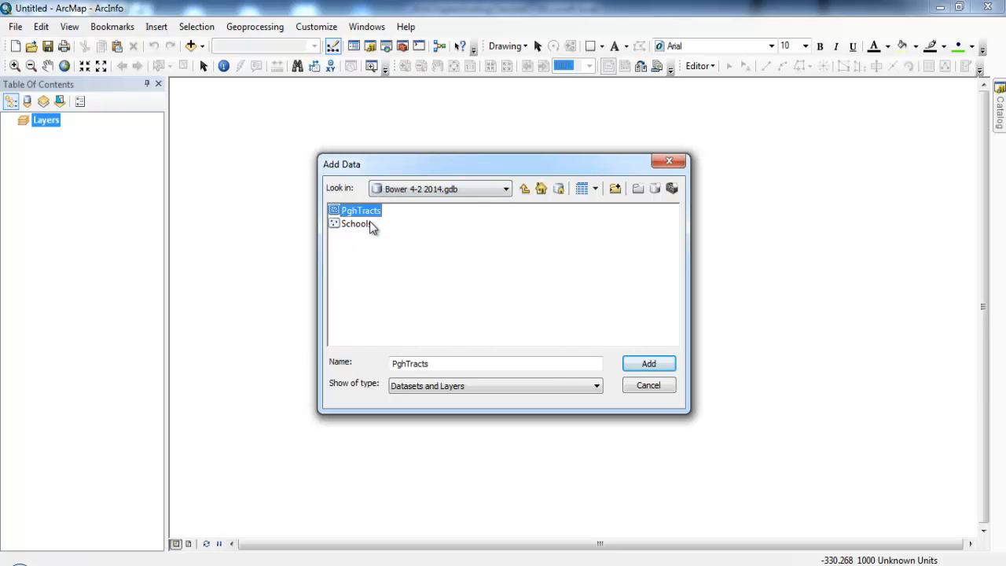
pyautogui.keyDown('ctrl'); pyautogui.click(355, 224); pyautogui.keyUp('ctrl')
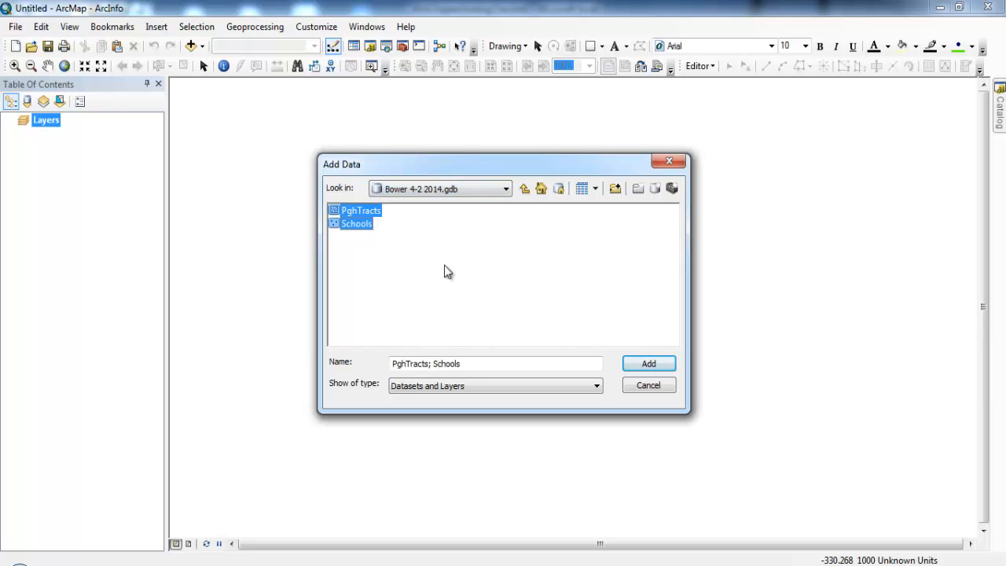
pyautogui.click(648, 363)
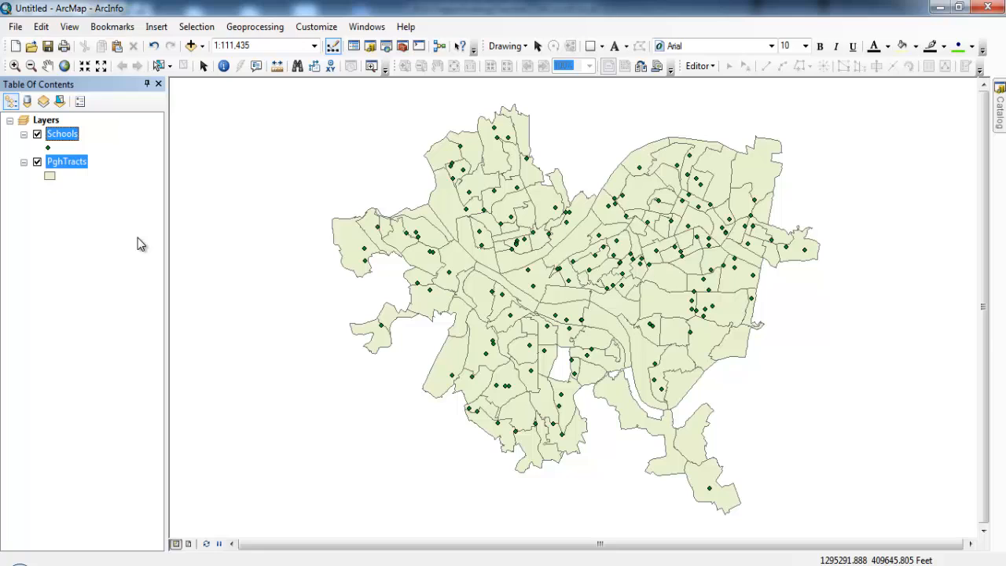
# Open the PghTracts attribute table, look through its fields, and close it
pyautogui.click(80, 163)
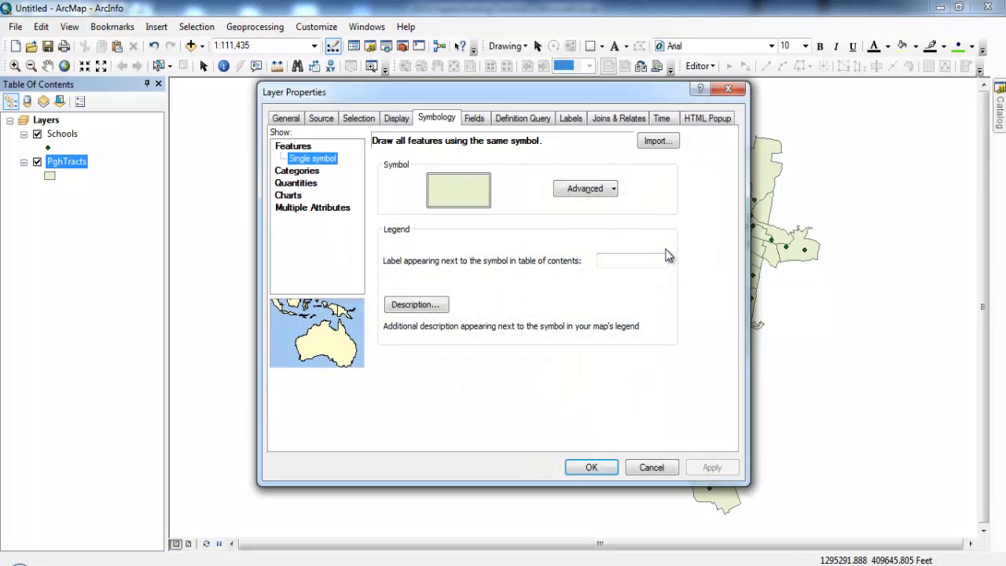
pyautogui.click(727, 88)
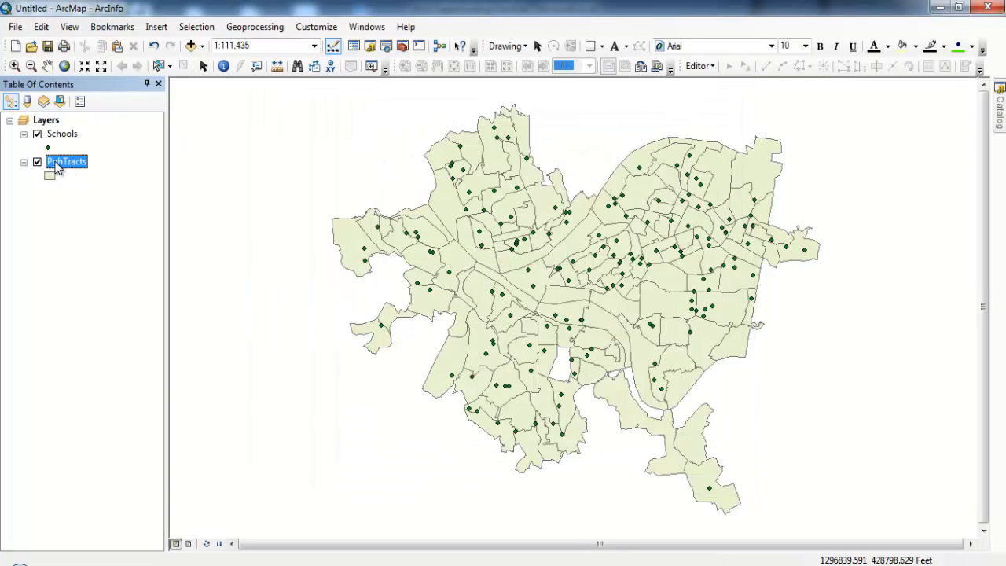
pyautogui.rightClick(57, 167)
pyautogui.click(134, 204)
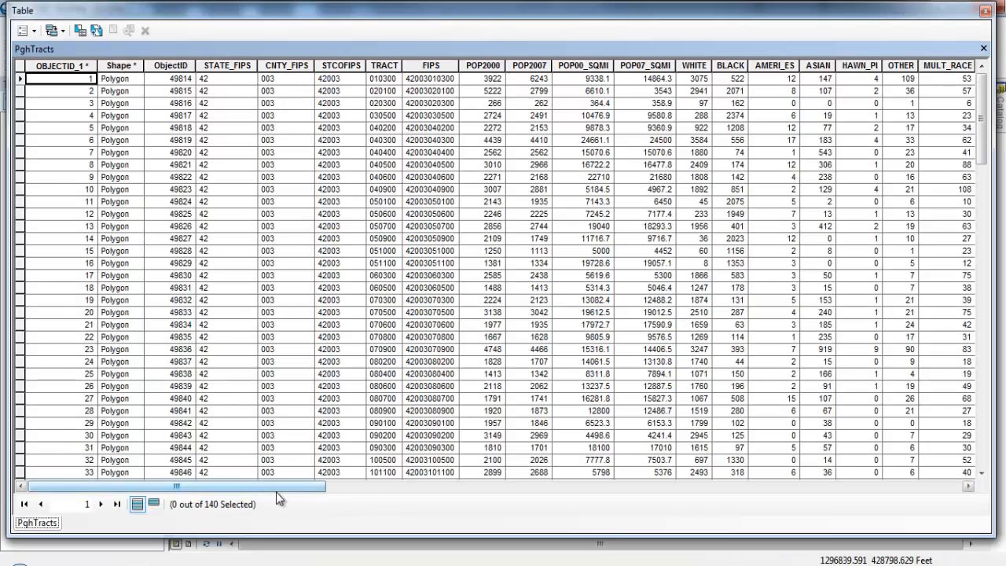
pyautogui.moveTo(276, 487); pyautogui.dragTo(285, 457)
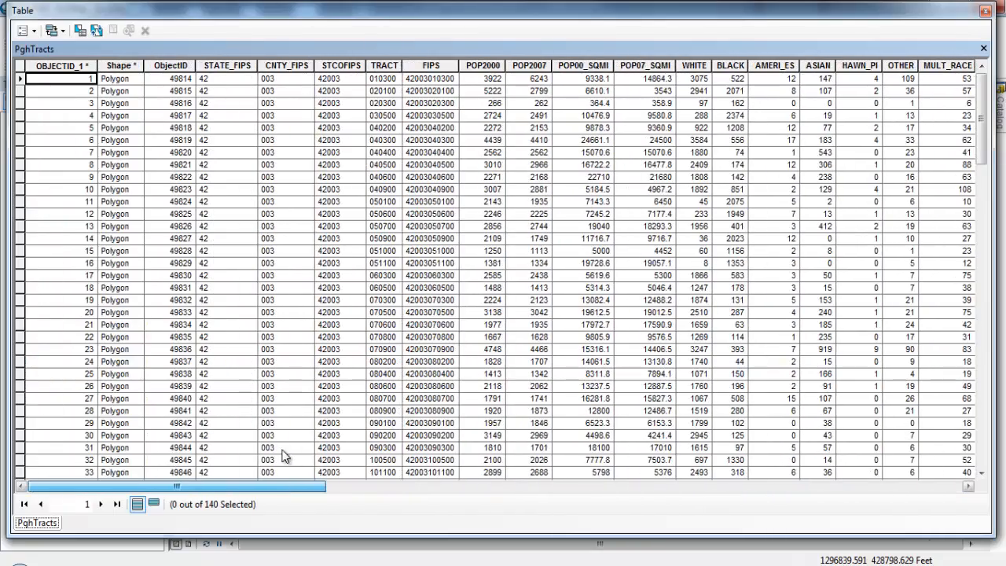
pyautogui.click(986, 12)
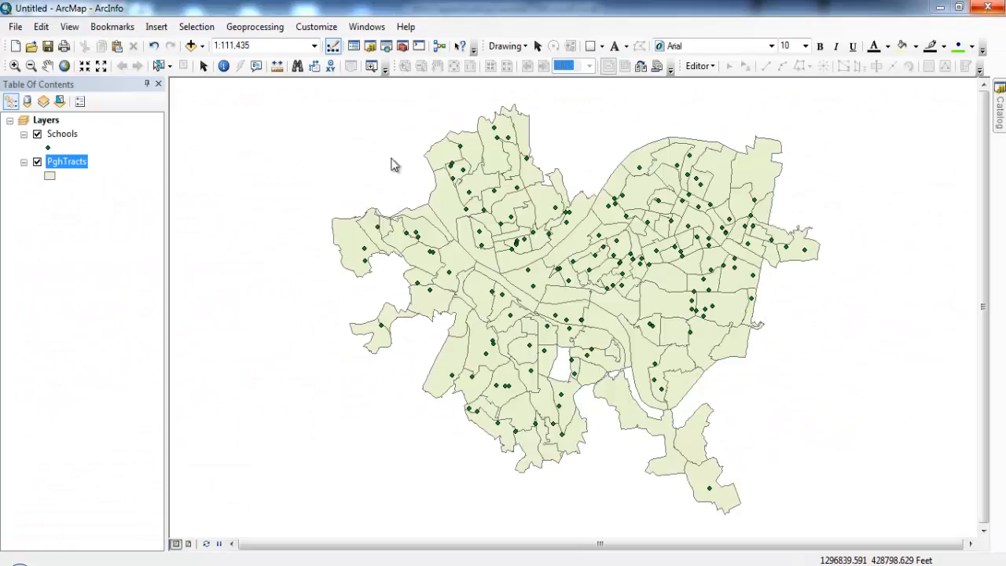
# Open the Schools attribute table, look across its columns through to the ENROLL field, and close it
pyautogui.click(71, 139)
pyautogui.rightClick(72, 139)
pyautogui.click(140, 179)
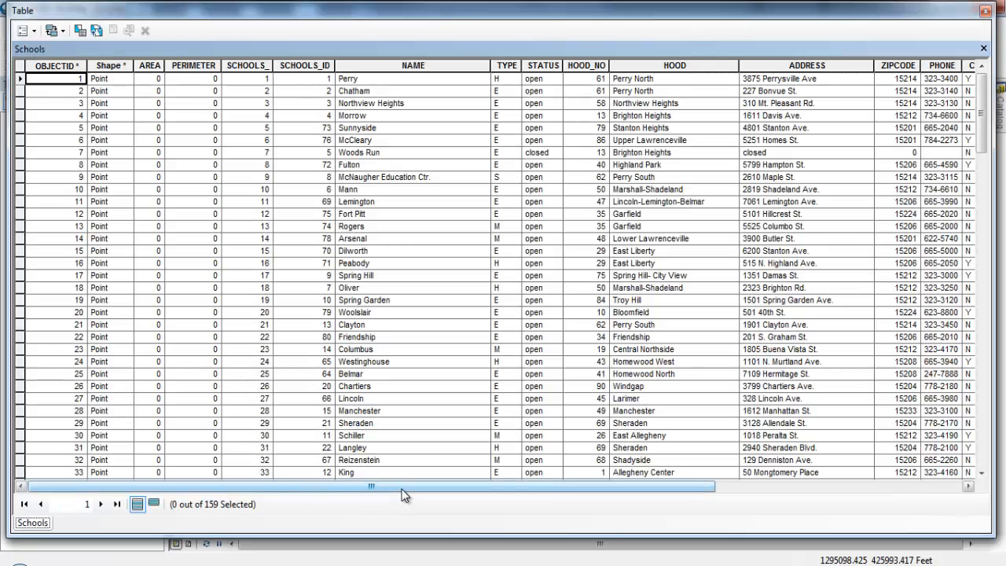
pyautogui.moveTo(402, 489); pyautogui.dragTo(868, 422)
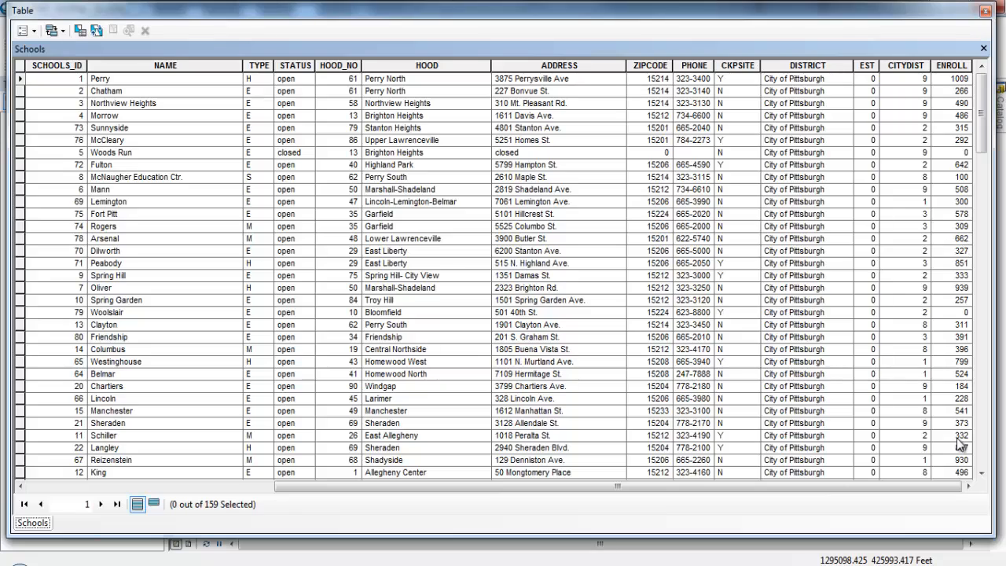
pyautogui.click(984, 10)
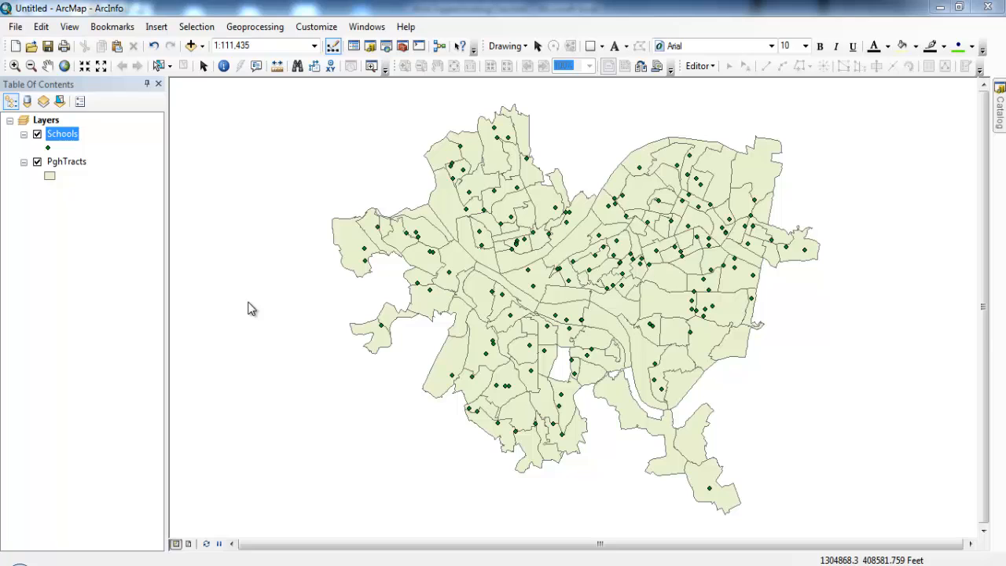
# Start a join on the PghTracts layer, set to join data from another layer based on spatial location
pyautogui.rightClick(82, 166)
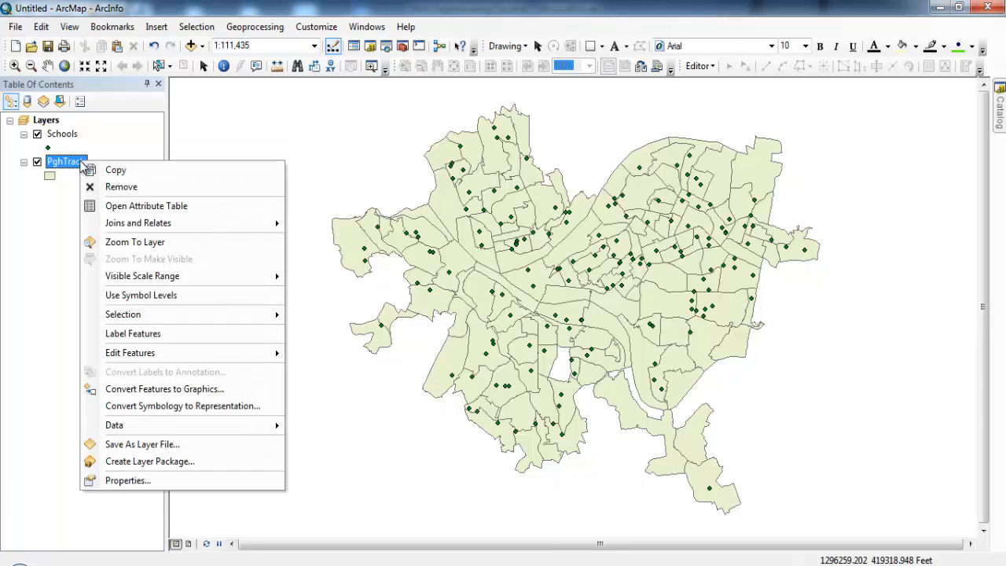
pyautogui.moveTo(202, 227)
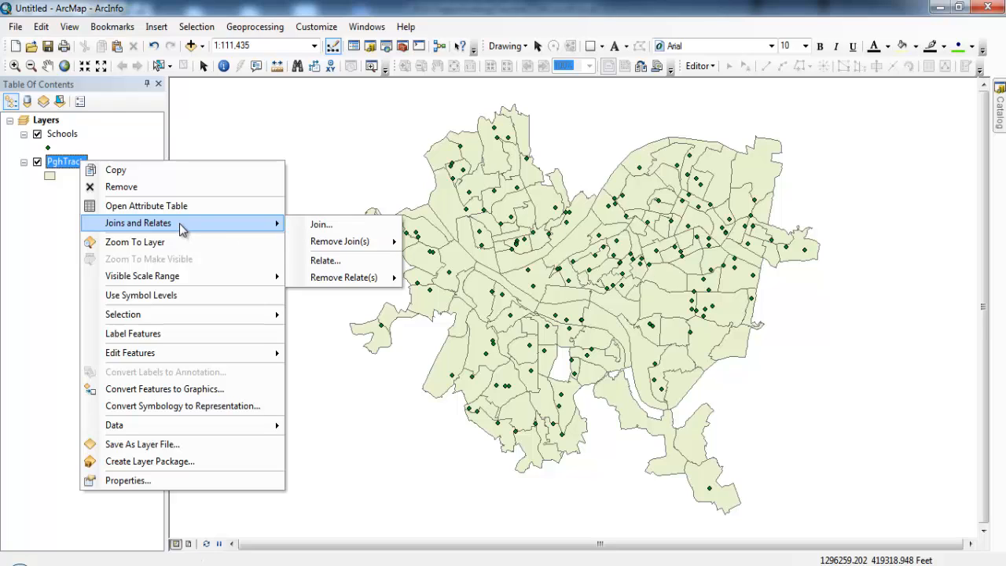
pyautogui.click(320, 226)
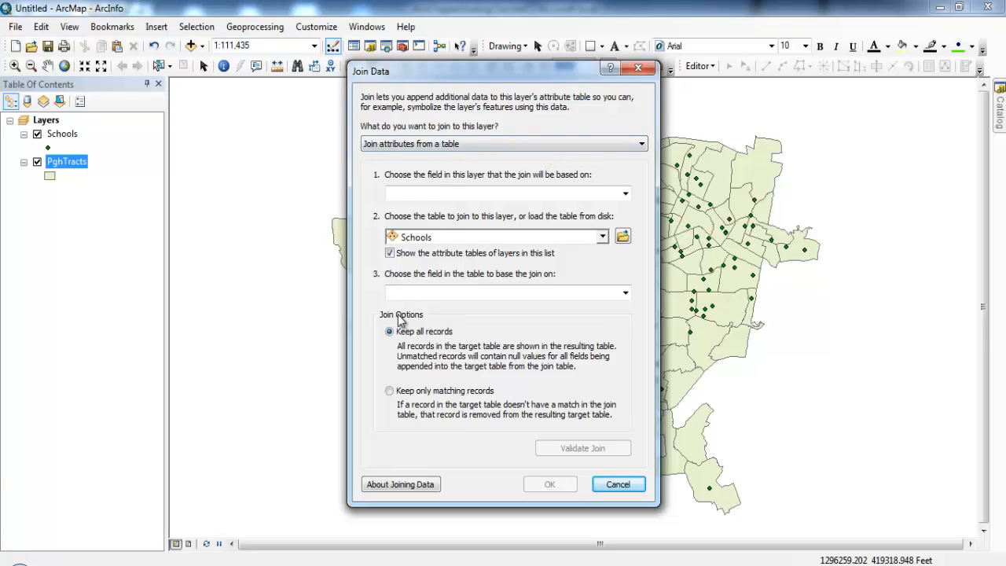
pyautogui.click(524, 144)
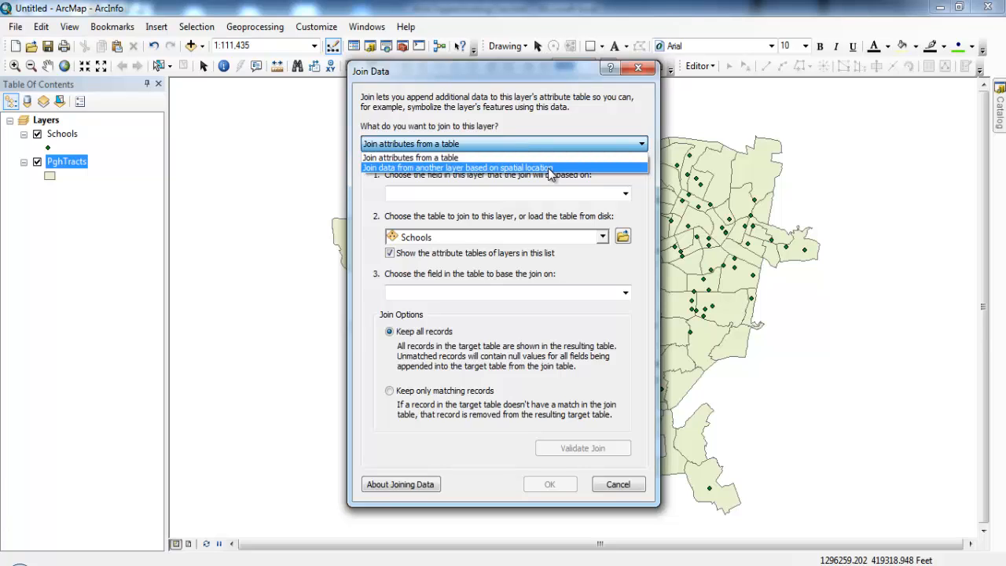
pyautogui.click(548, 168)
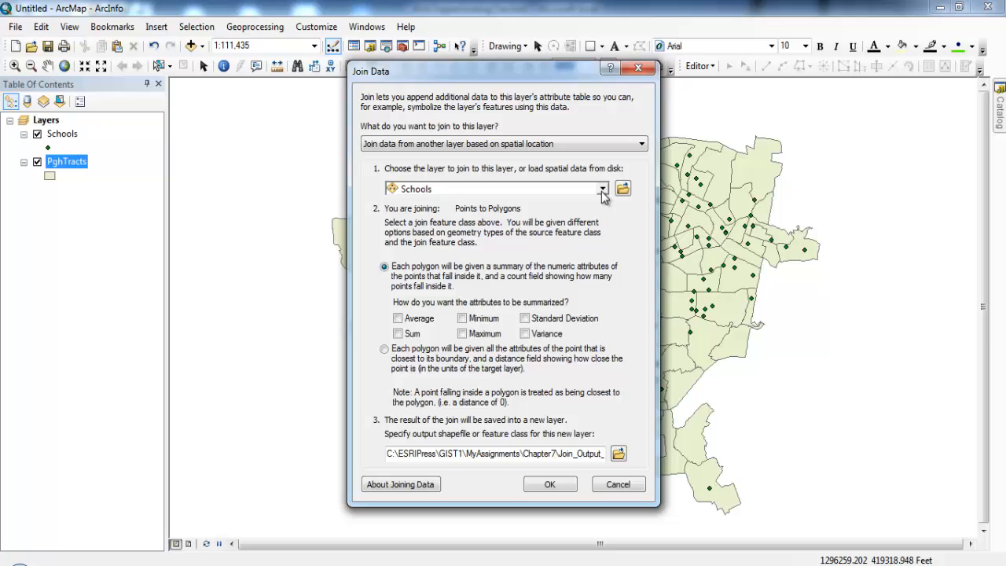
# Choose Schools as the layer to join, summarize its numeric attributes by Sum, and run the join
pyautogui.click(603, 190)
pyautogui.click(603, 190)
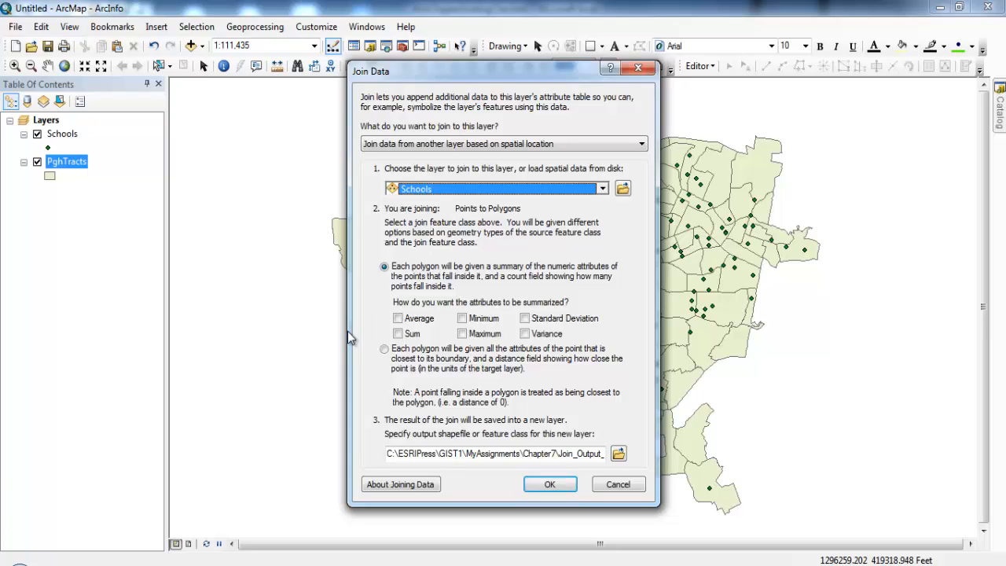
pyautogui.click(396, 337)
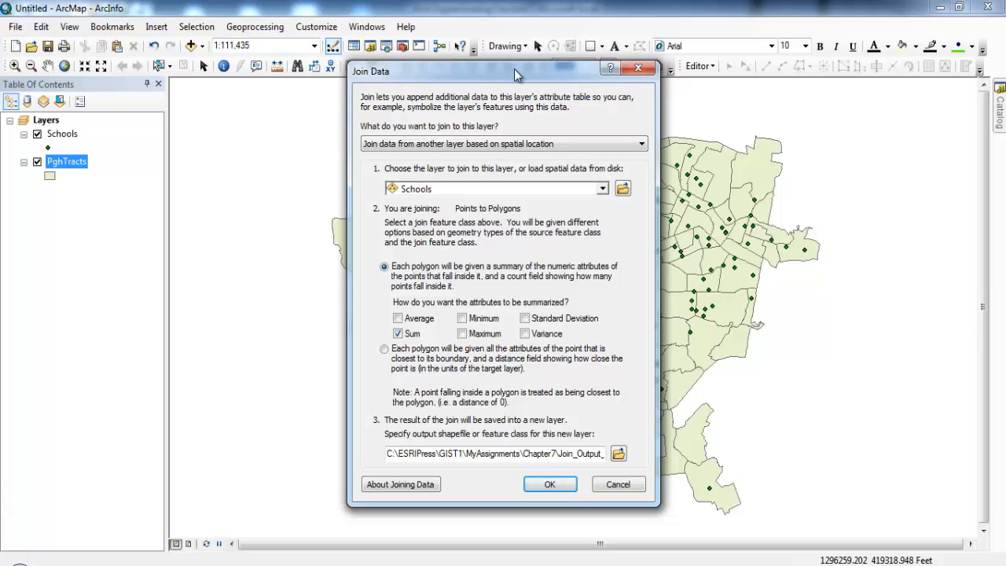
pyautogui.moveTo(516, 73); pyautogui.dragTo(722, 97)
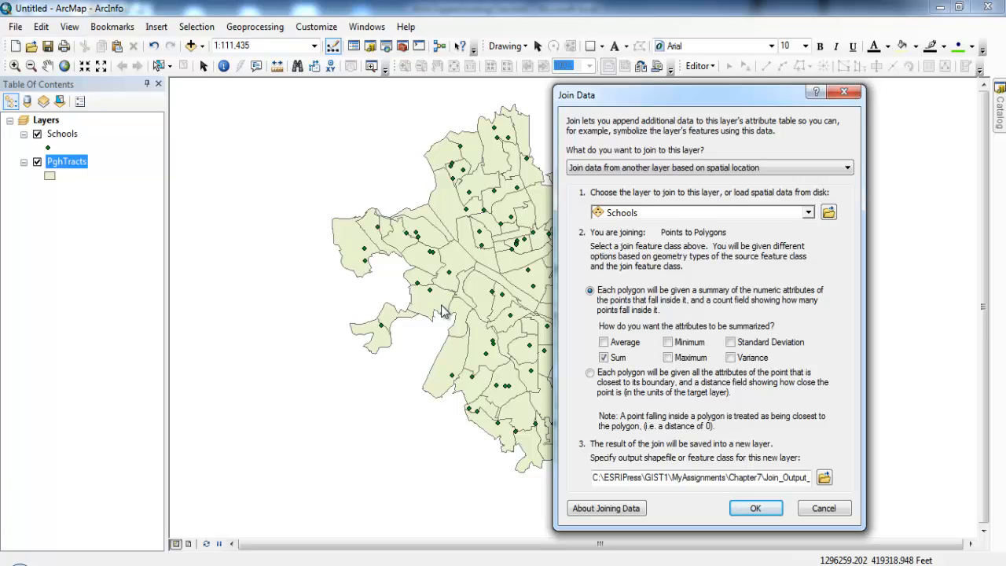
pyautogui.click(753, 509)
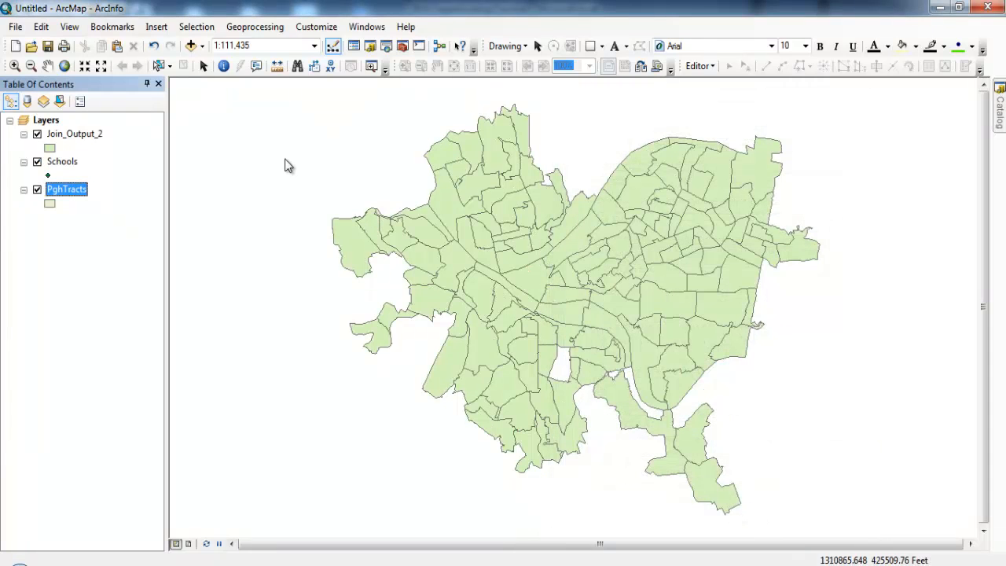
# Rename the join output layer as TractSchoolJoin and move the Schools layer below PghTracts
pyautogui.click(87, 137)
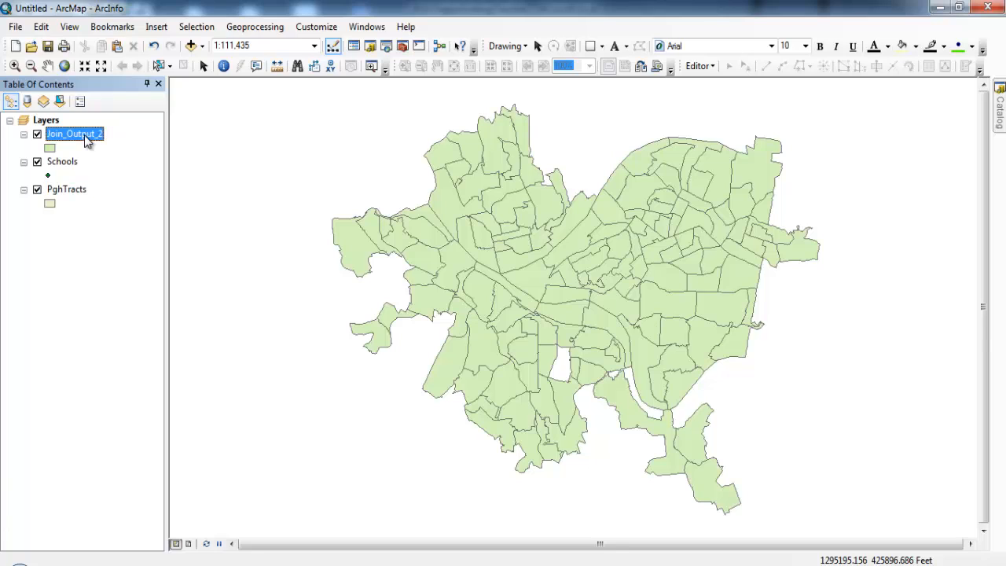
pyautogui.click(87, 138)
pyautogui.write('TractSchoolJoin')
pyautogui.press('Return')
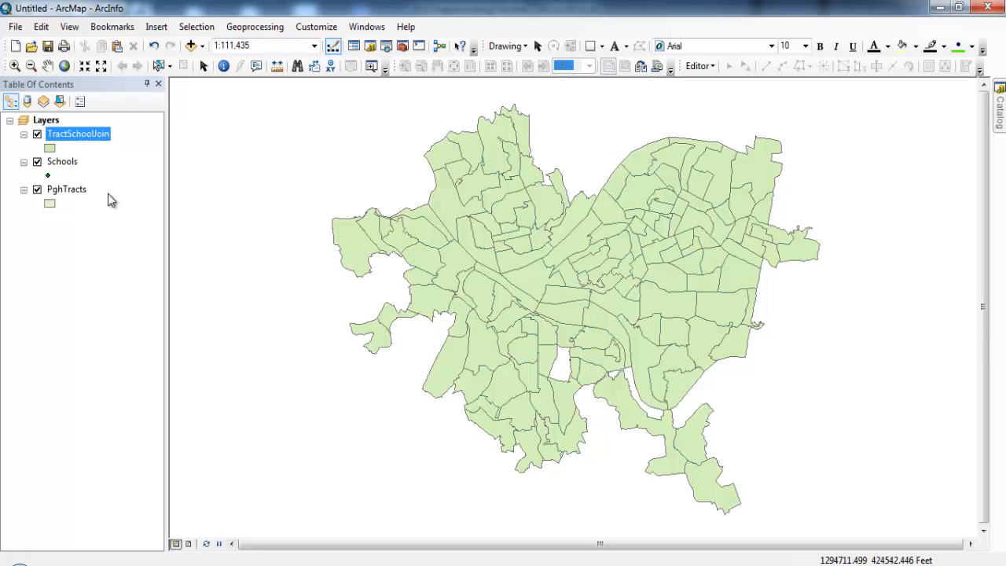
pyautogui.moveTo(64, 161); pyautogui.dragTo(67, 202)
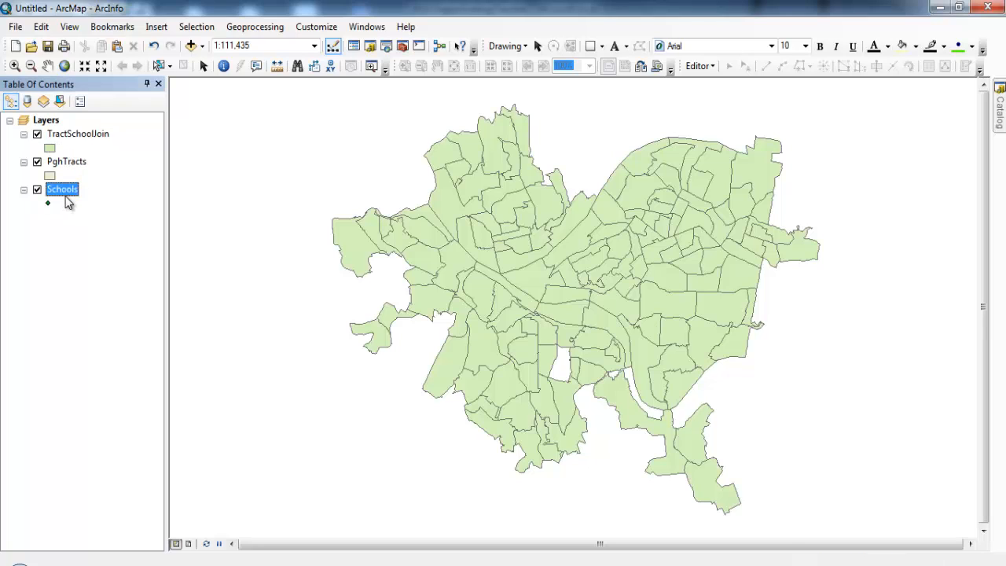
# Open the TractSchoolJoin attribute table, examine the summed Sum_ENROLL values per tract, and close the table
pyautogui.rightClick(87, 139)
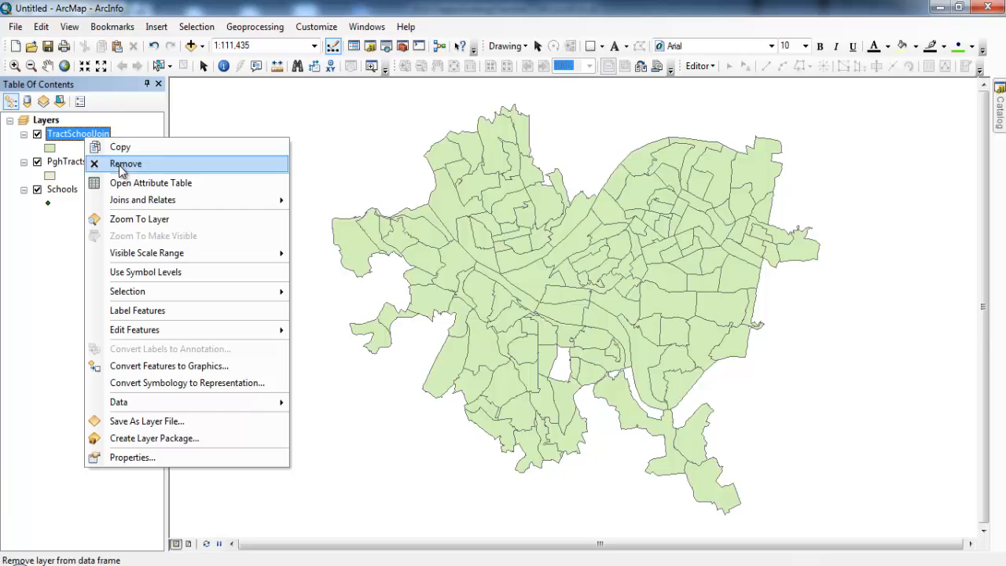
pyautogui.click(130, 183)
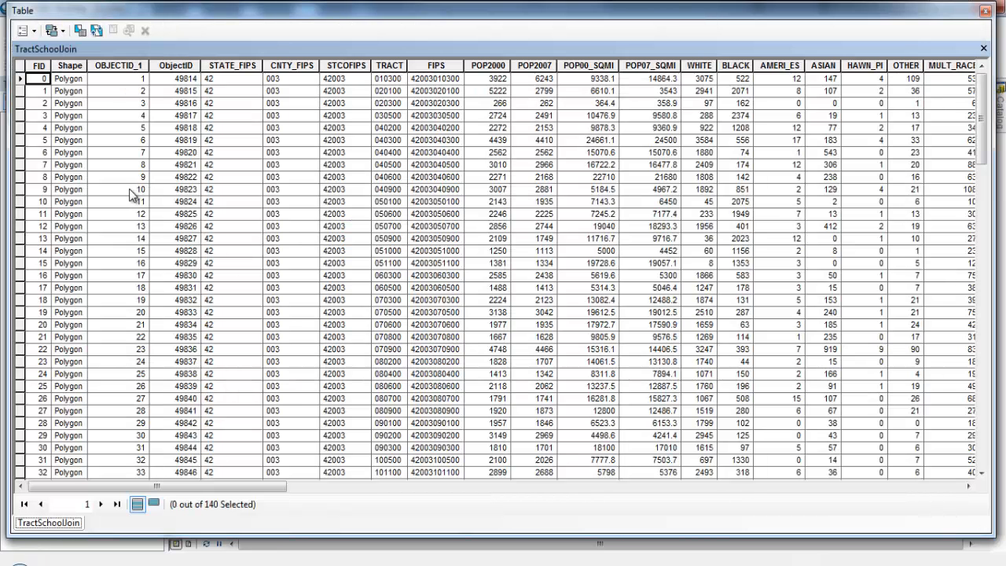
pyautogui.moveTo(218, 487); pyautogui.dragTo(925, 503)
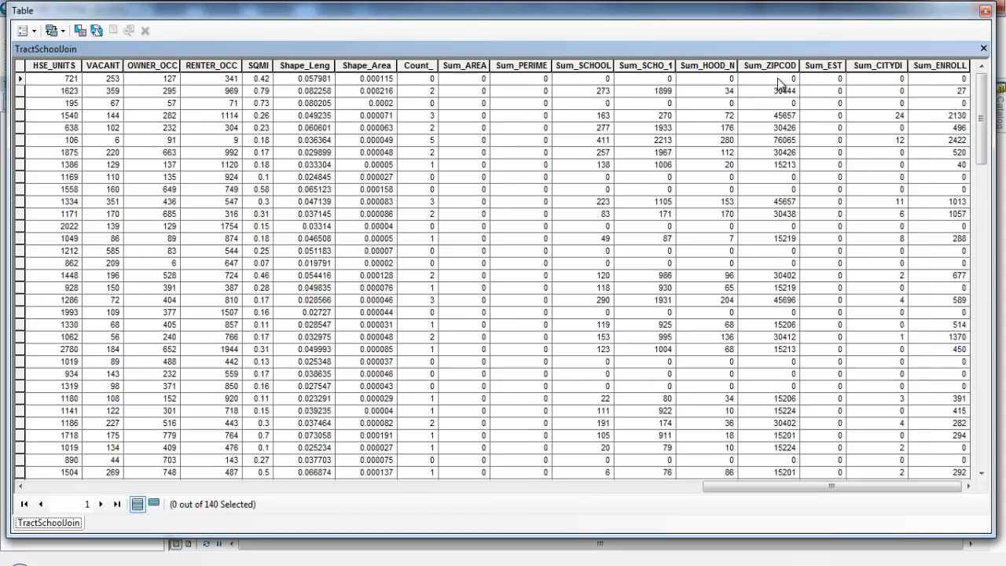
pyautogui.click(947, 65)
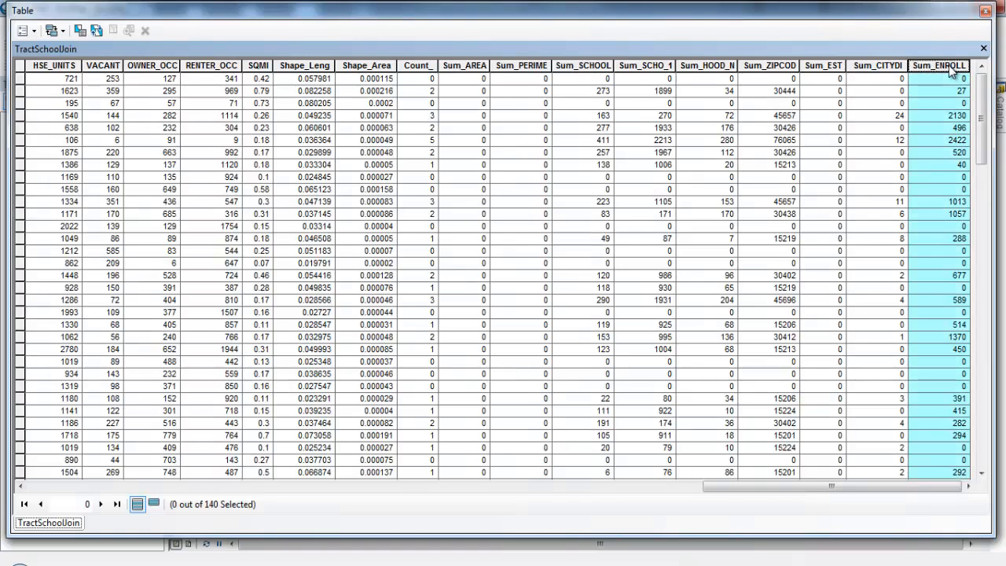
pyautogui.click(962, 93)
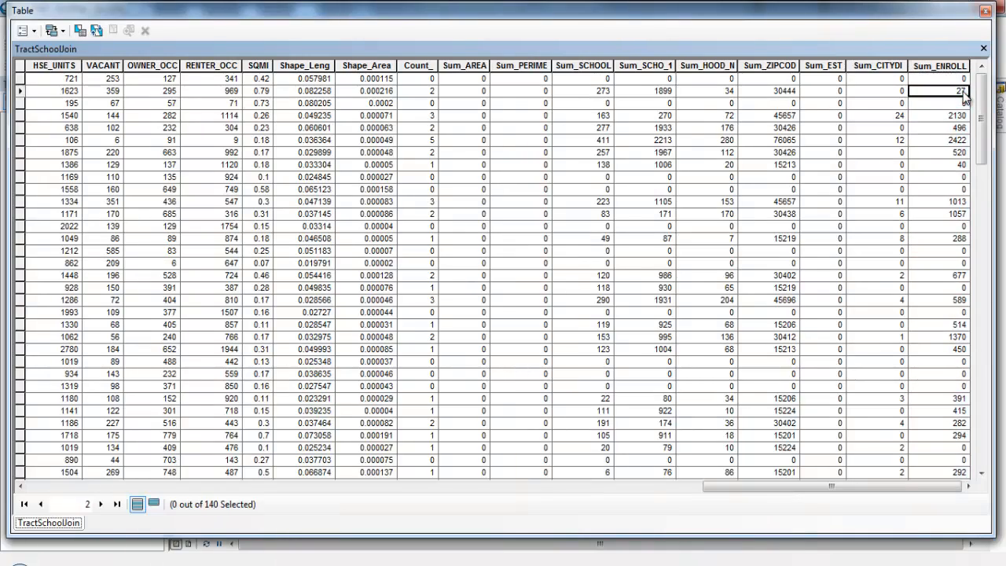
pyautogui.click(962, 116)
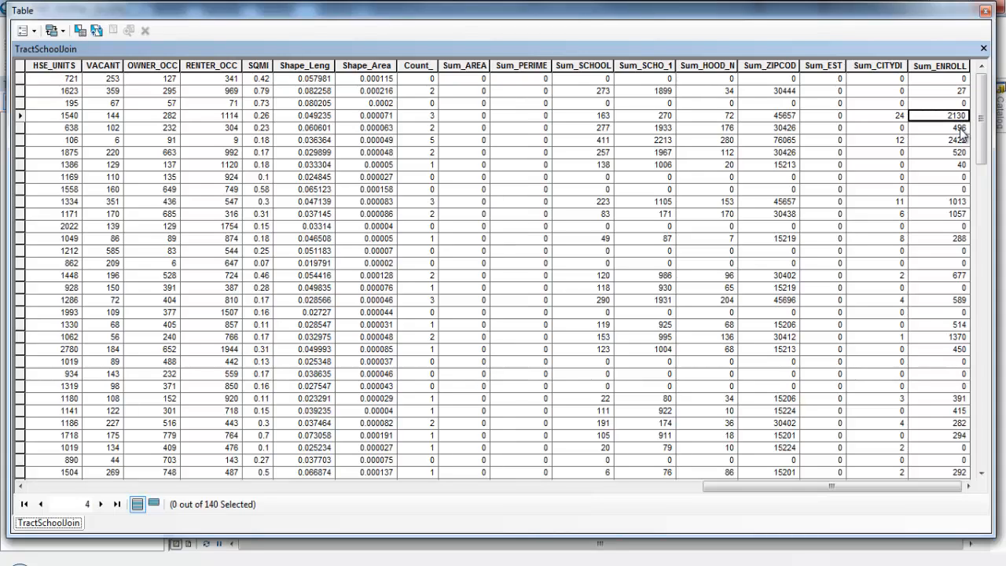
pyautogui.moveTo(982, 143)
pyautogui.mouseDown()
pyautogui.moveTo(982, 471)
pyautogui.moveTo(981, 128)
pyautogui.mouseUp()
pyautogui.click(984, 11)
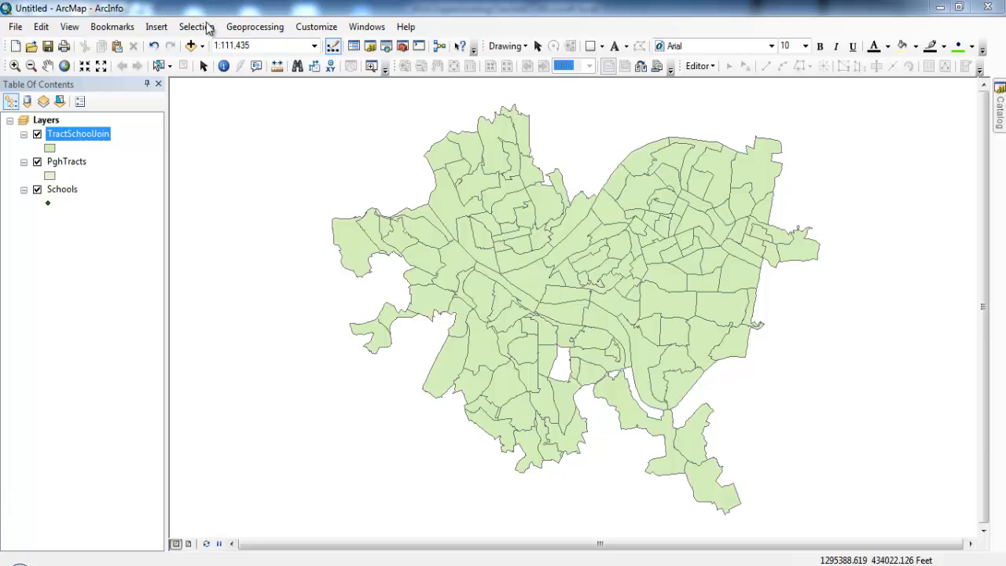
# Symbolize the TractSchoolJoin layer with graduated colors based on the Sum_ENROLL field
pyautogui.doubleClick(78, 134)
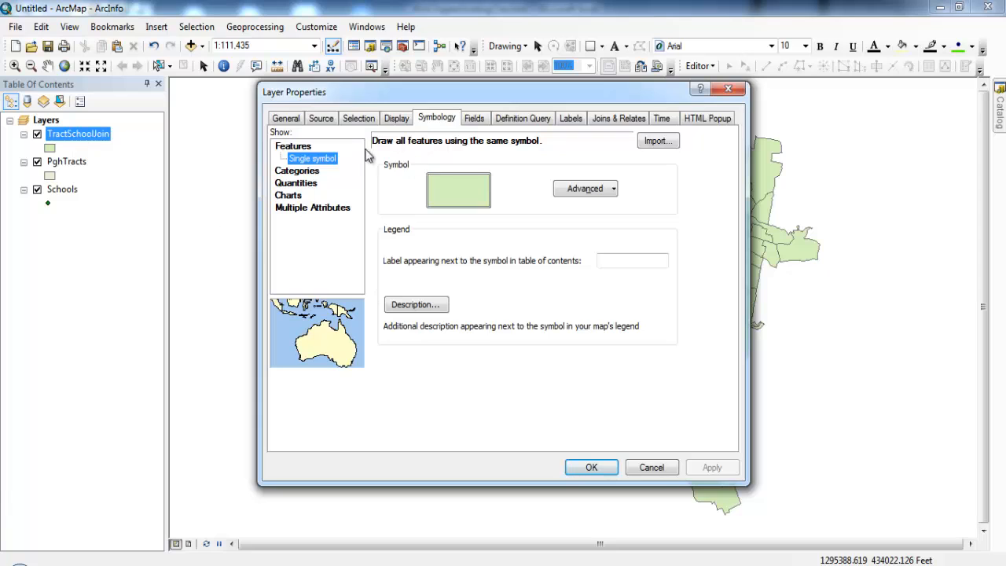
pyautogui.click(305, 184)
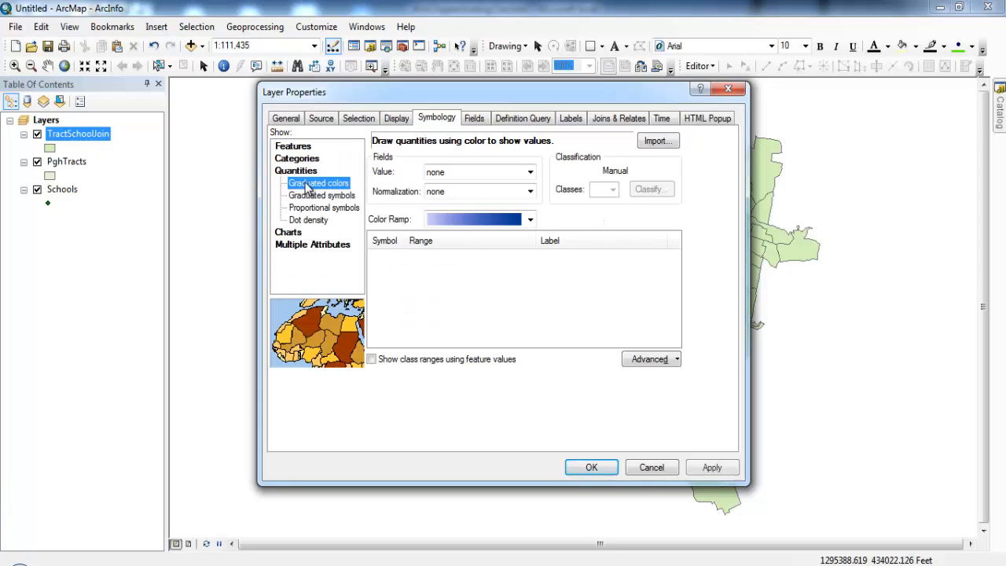
pyautogui.click(305, 197)
pyautogui.click(305, 188)
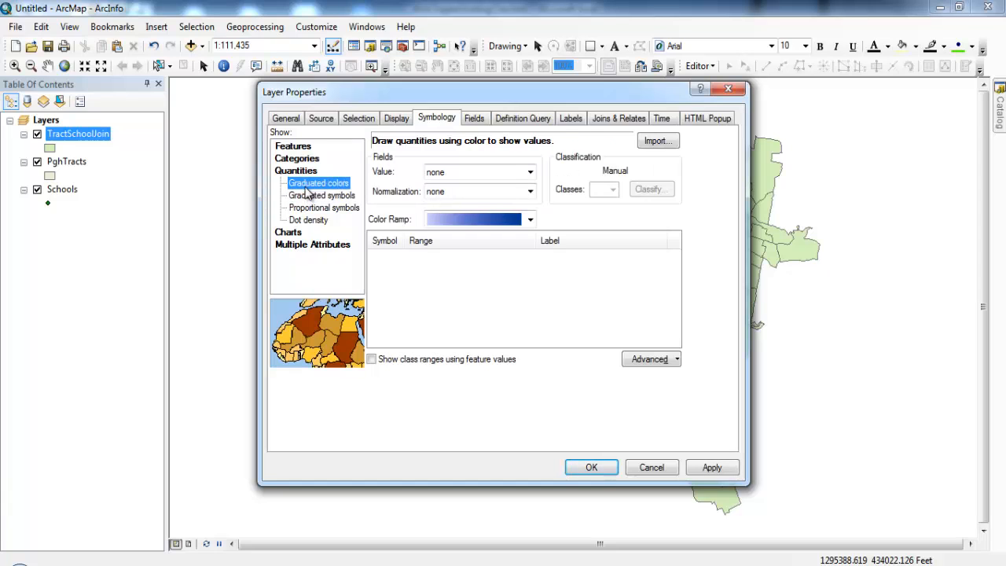
pyautogui.click(530, 172)
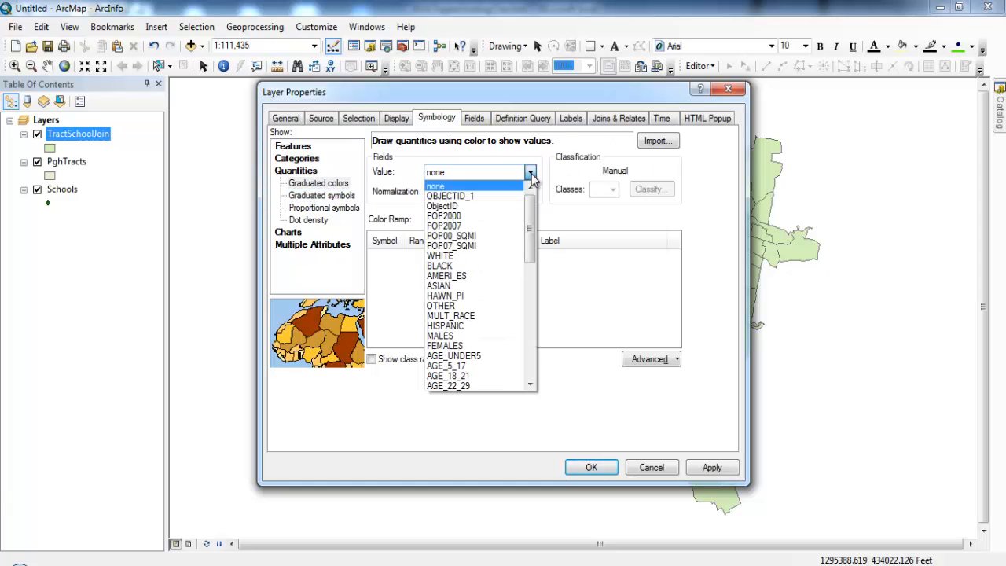
pyautogui.moveTo(531, 228); pyautogui.dragTo(533, 387)
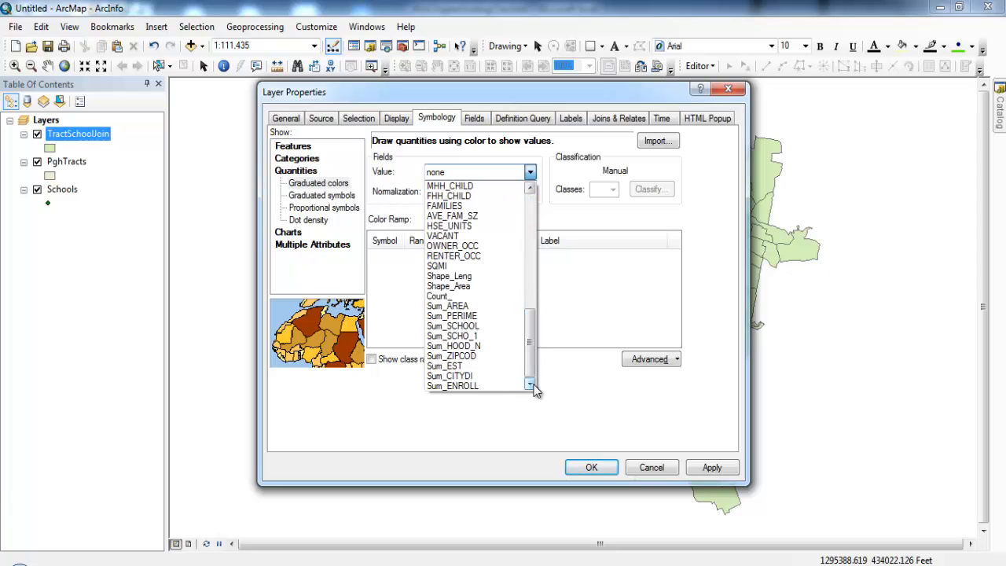
pyautogui.click(451, 386)
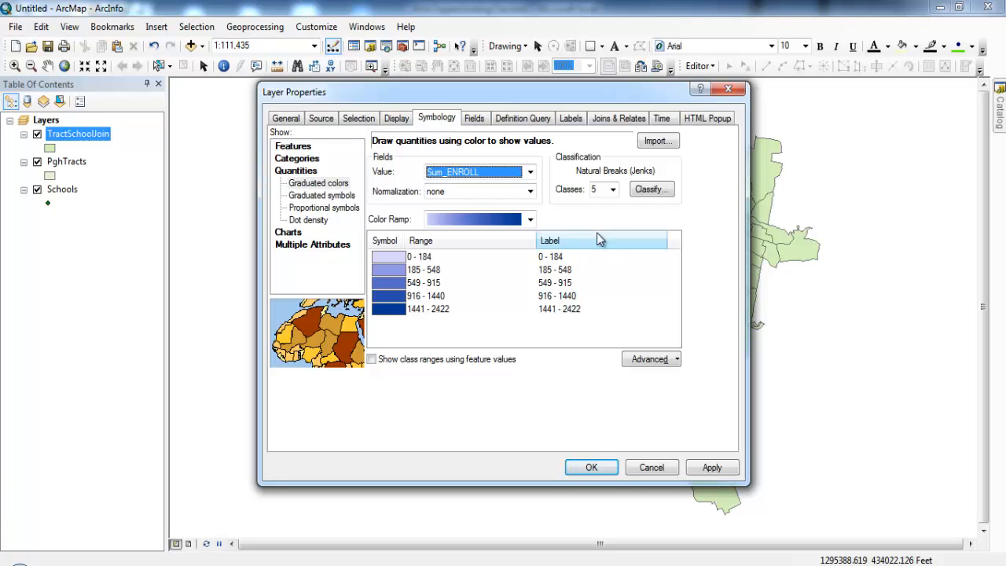
# Classify the TractSchoolJoin enrollment values with the Quantile method in five classes and apply the symbology to the map
pyautogui.click(651, 190)
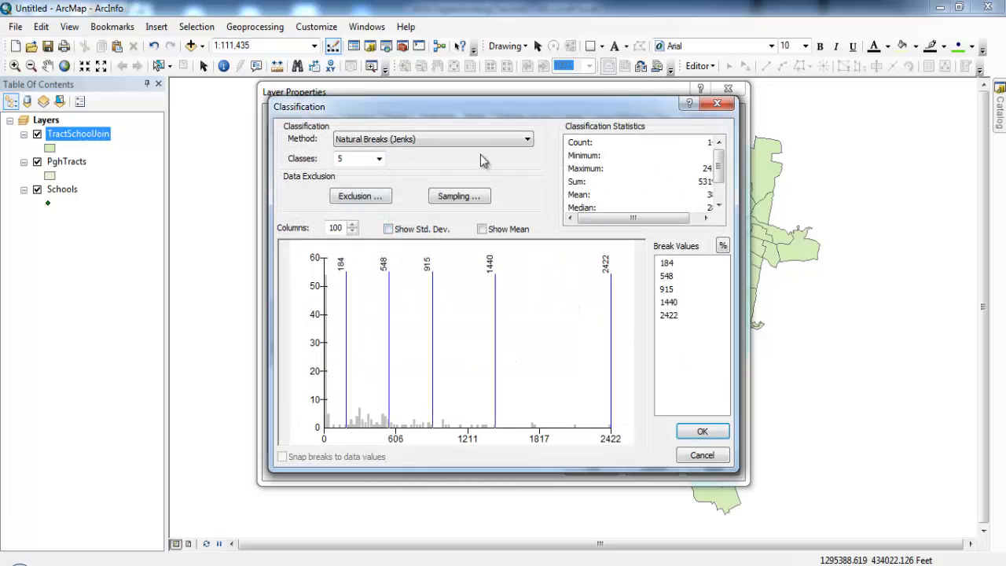
pyautogui.click(512, 139)
pyautogui.click(479, 183)
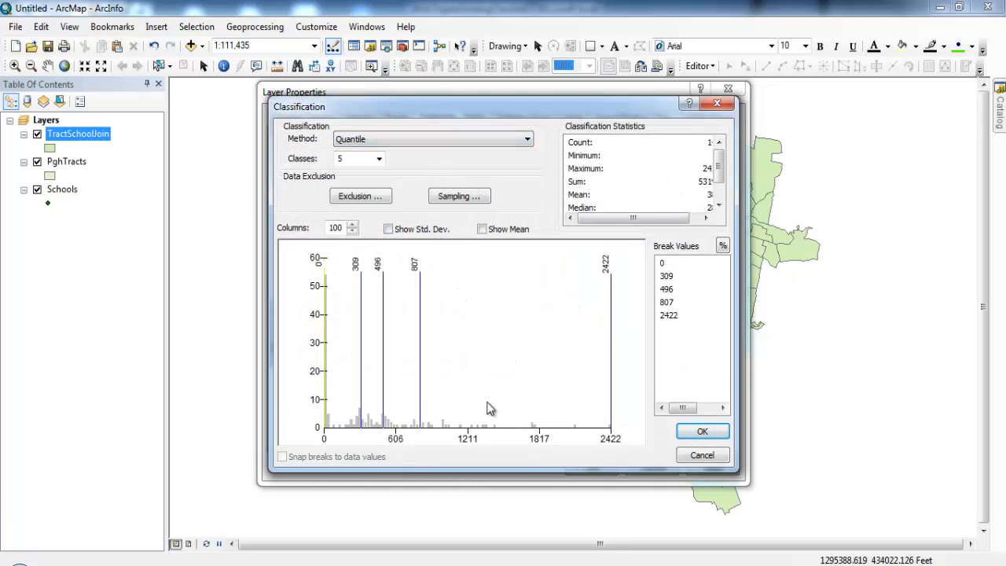
pyautogui.click(702, 434)
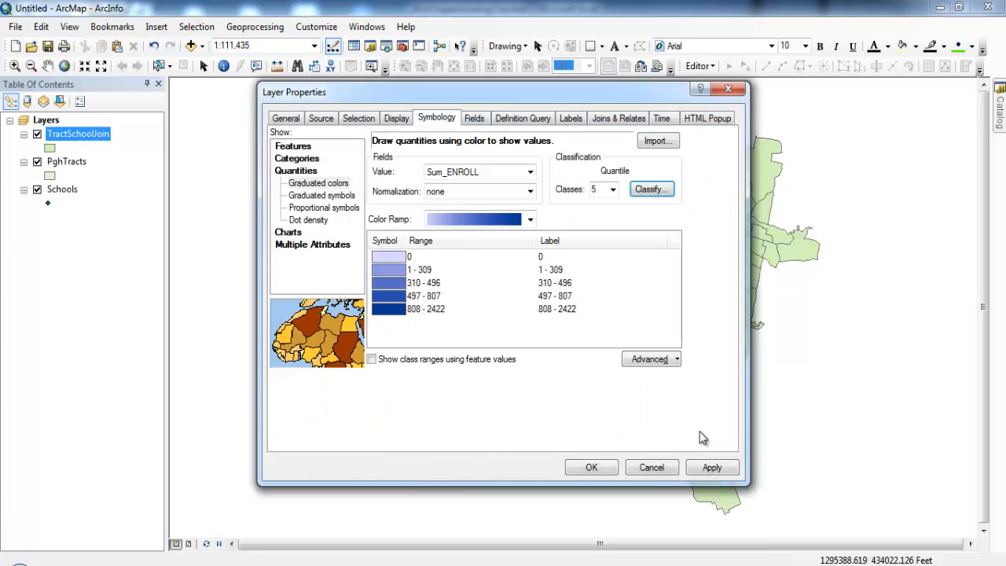
pyautogui.click(592, 469)
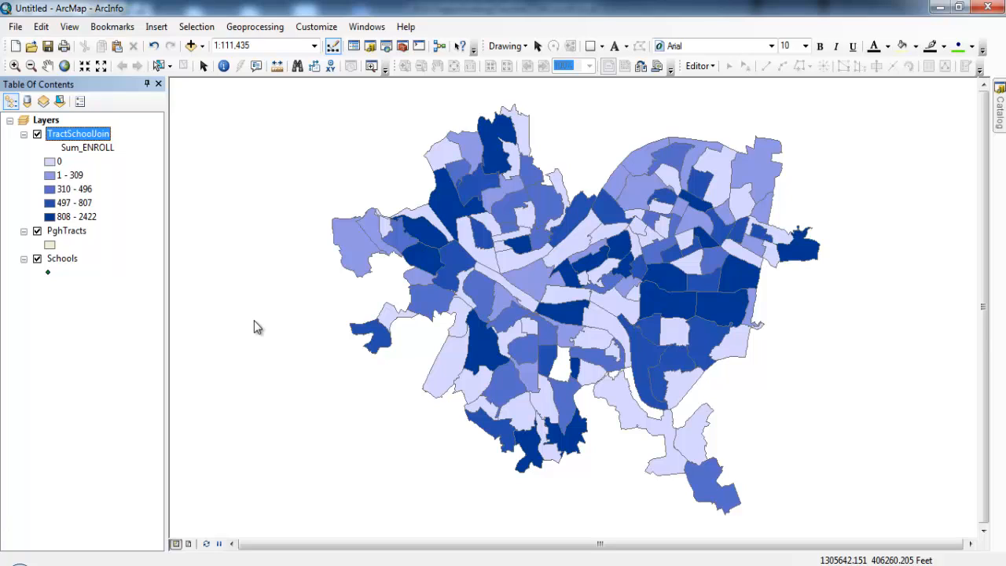
# Open the PghTracts attribute table, examine its population and age-group fields, and close the table
pyautogui.rightClick(79, 238)
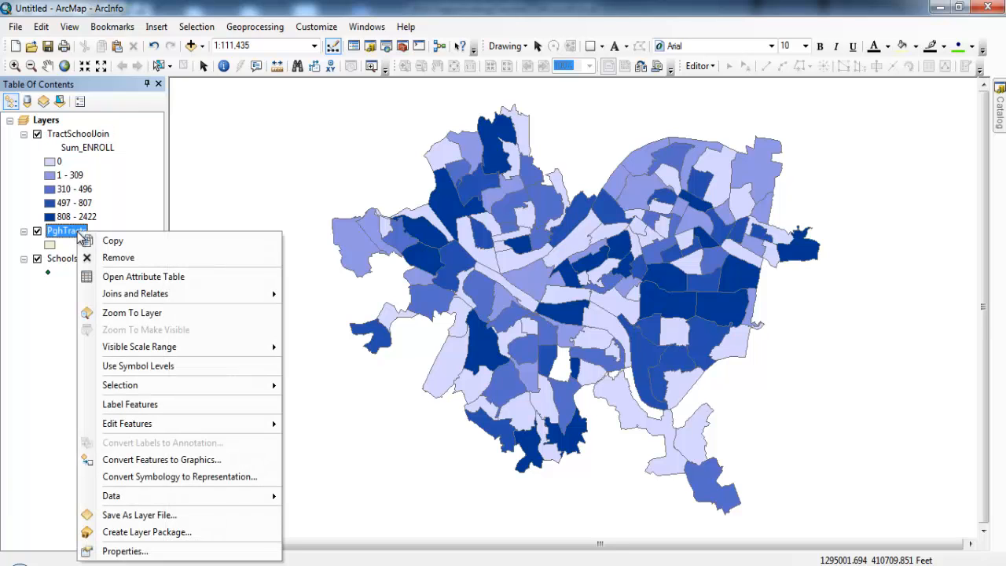
pyautogui.click(146, 274)
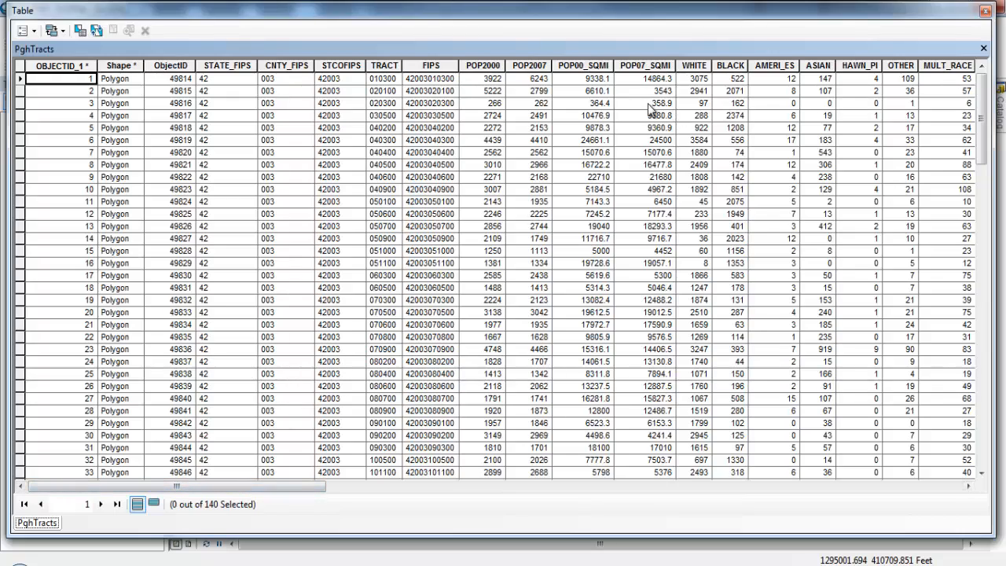
pyautogui.moveTo(264, 488); pyautogui.dragTo(408, 481)
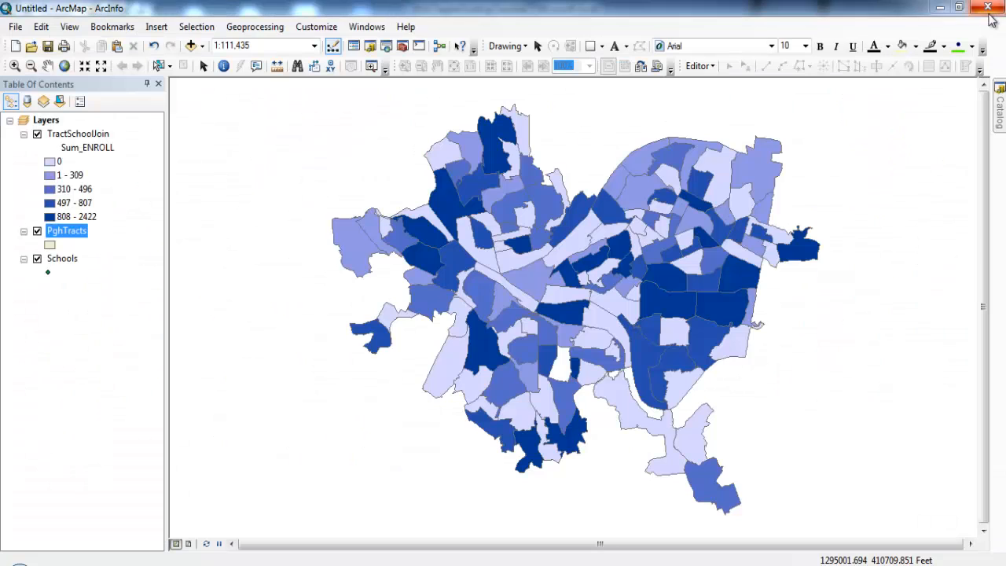
pyautogui.click(984, 11)
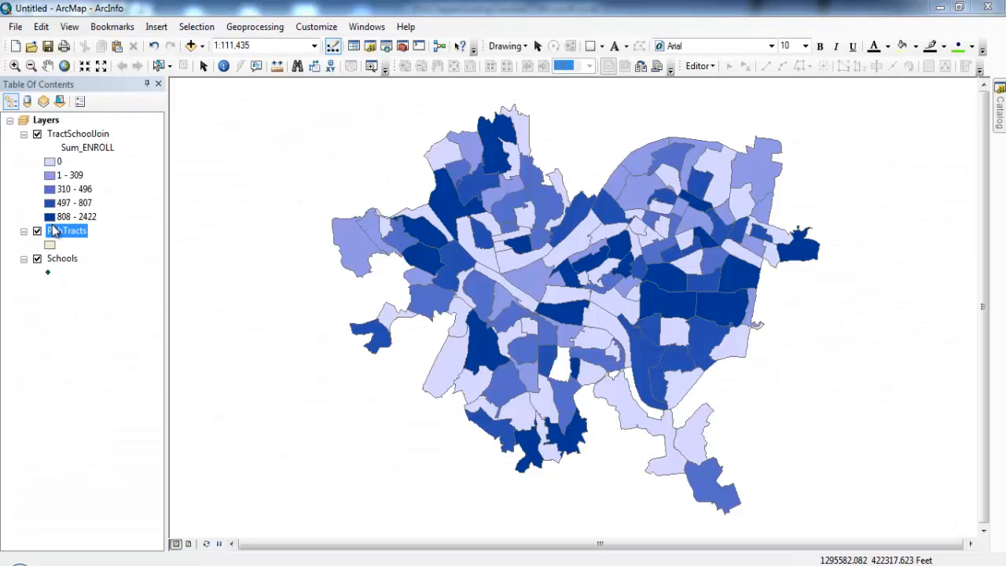
# Symbolize the PghTracts layer with graduated symbols based on the AGE_5_17 field
pyautogui.doubleClick(57, 231)
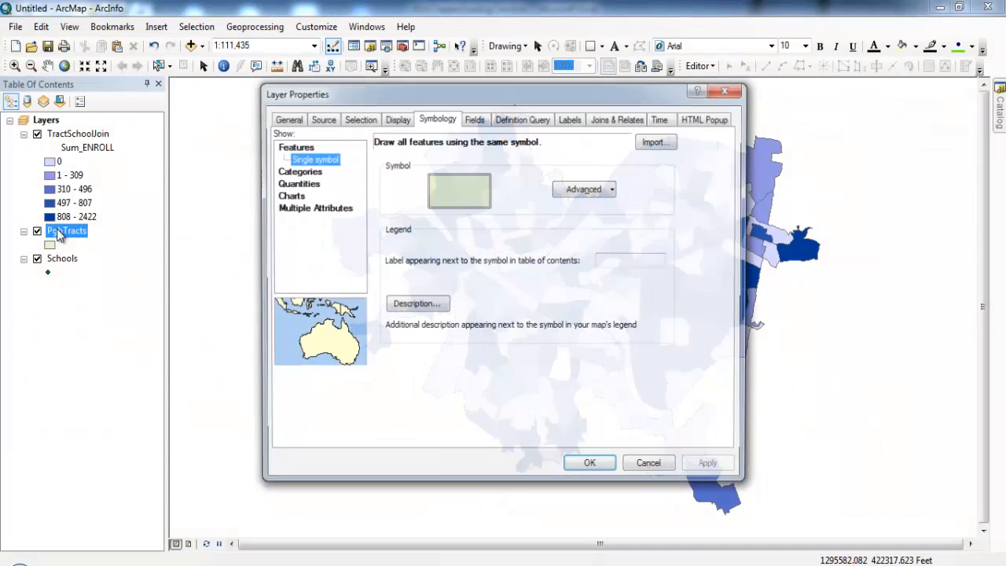
pyautogui.click(292, 184)
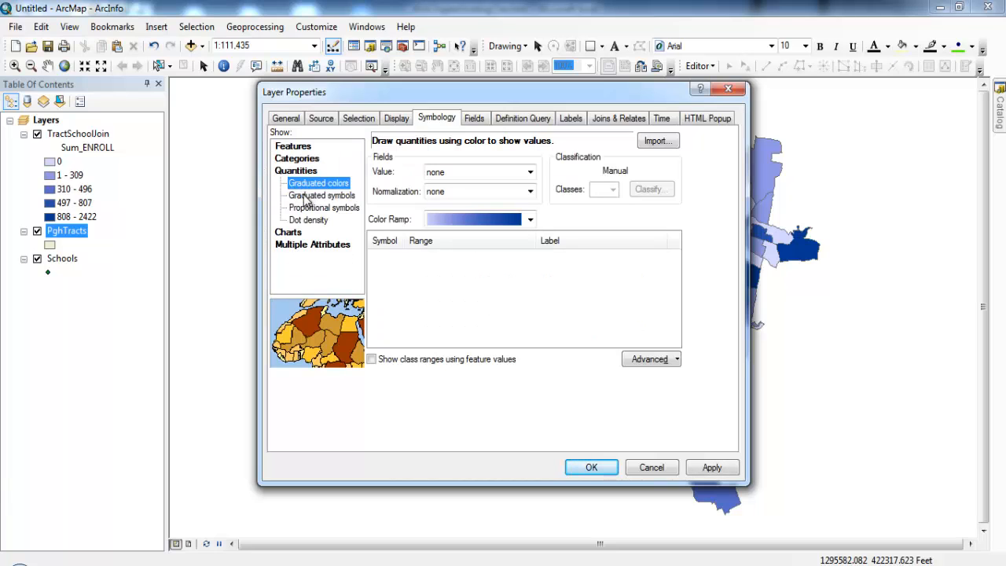
pyautogui.click(306, 197)
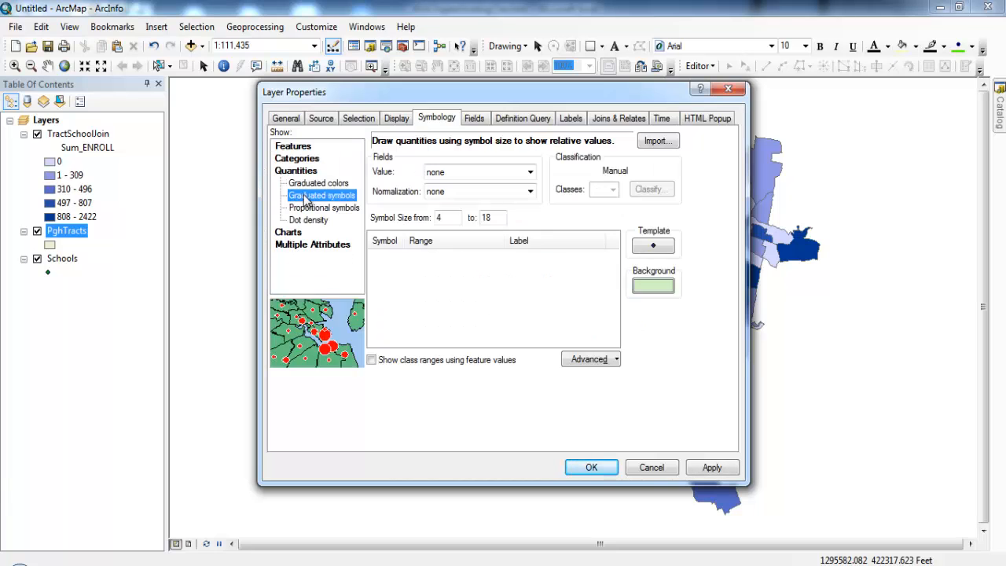
pyautogui.click(530, 171)
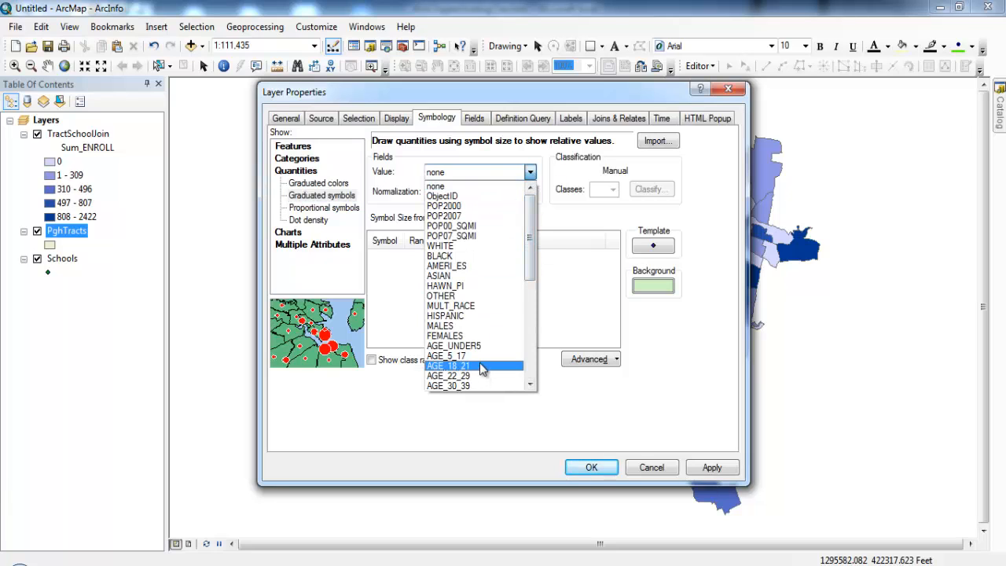
pyautogui.click(479, 356)
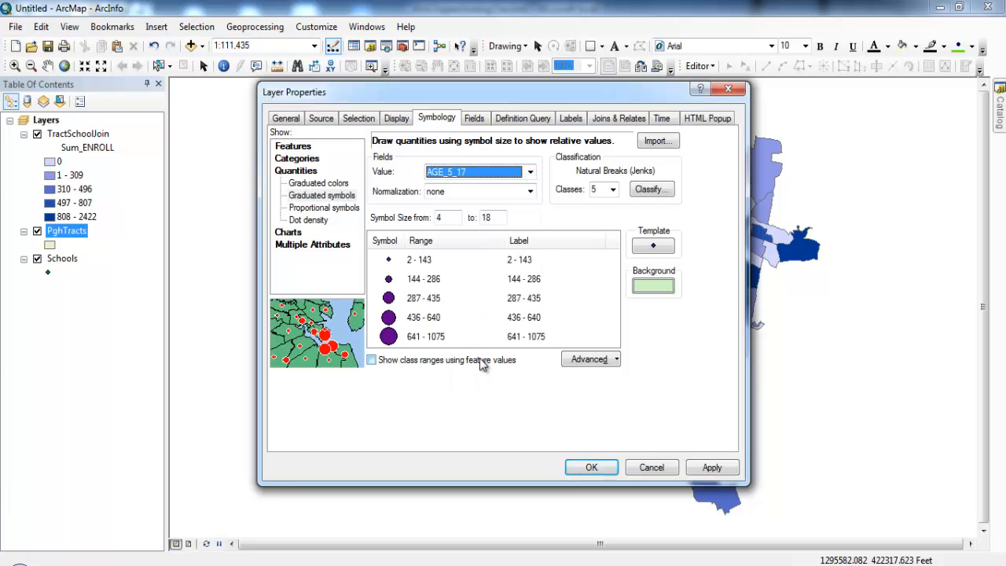
# Classify the PghTracts AGE_5_17 symbols with the Quantile method in five classes and apply the symbology to the map
pyautogui.click(650, 192)
pyautogui.click(462, 139)
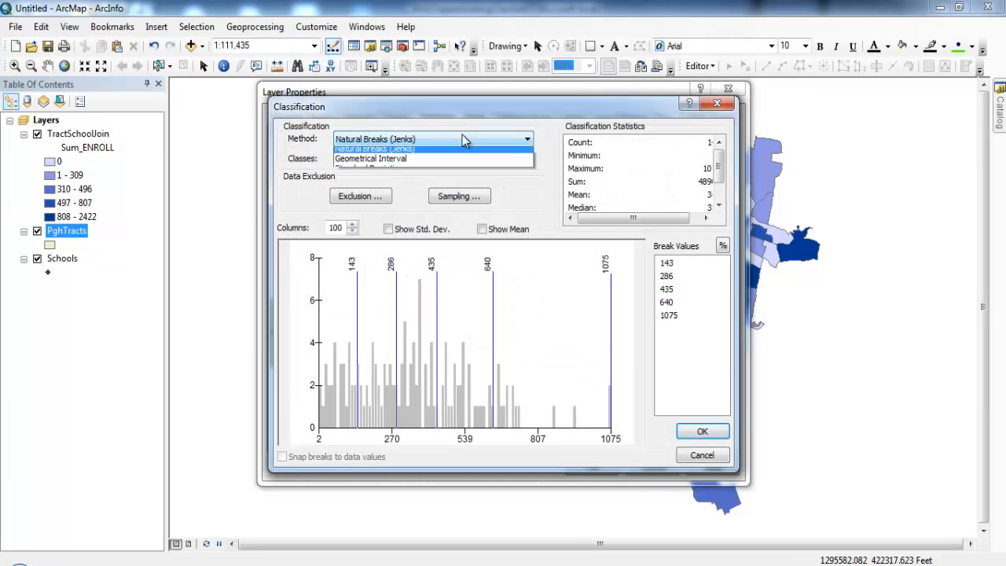
pyautogui.click(453, 184)
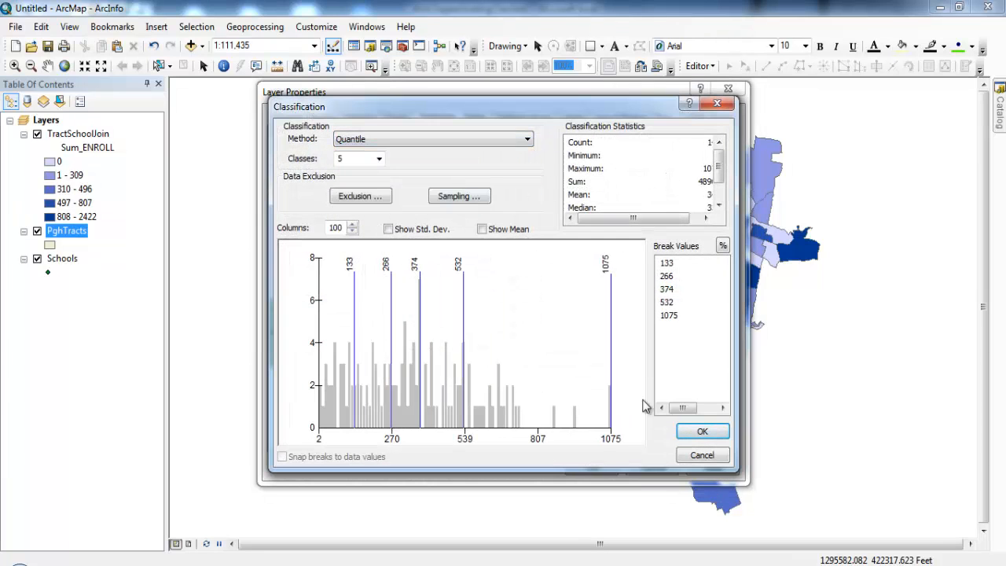
pyautogui.click(702, 432)
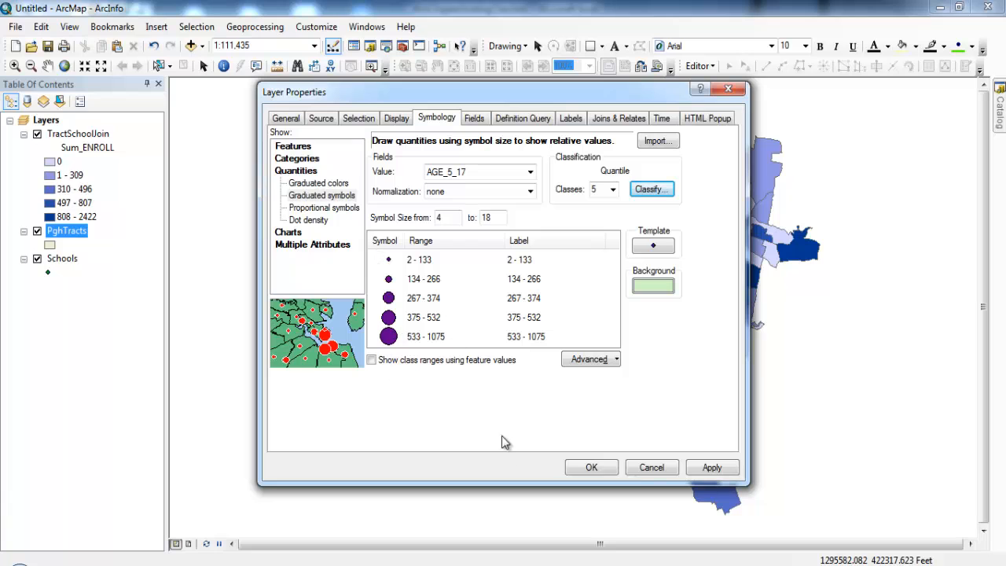
pyautogui.click(588, 467)
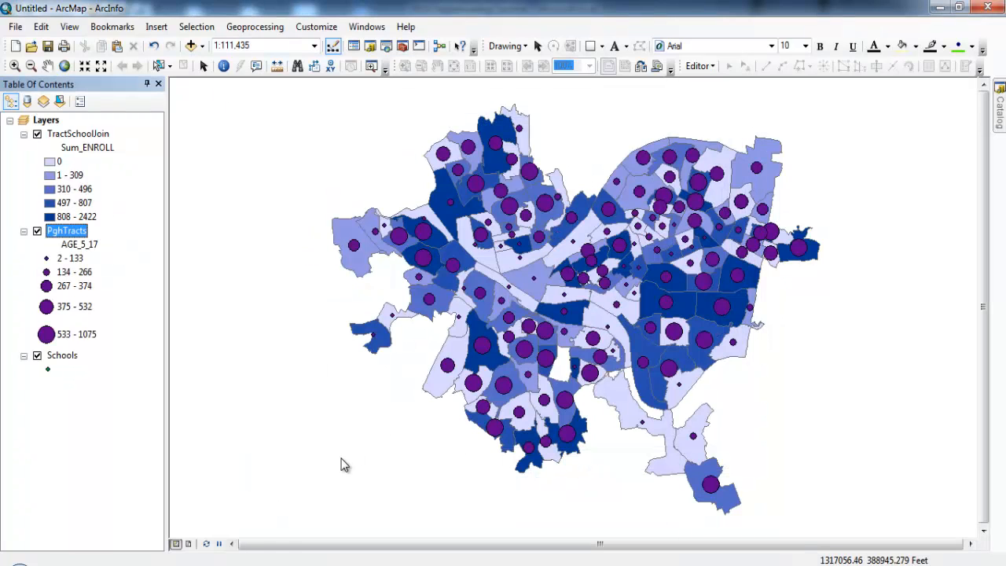